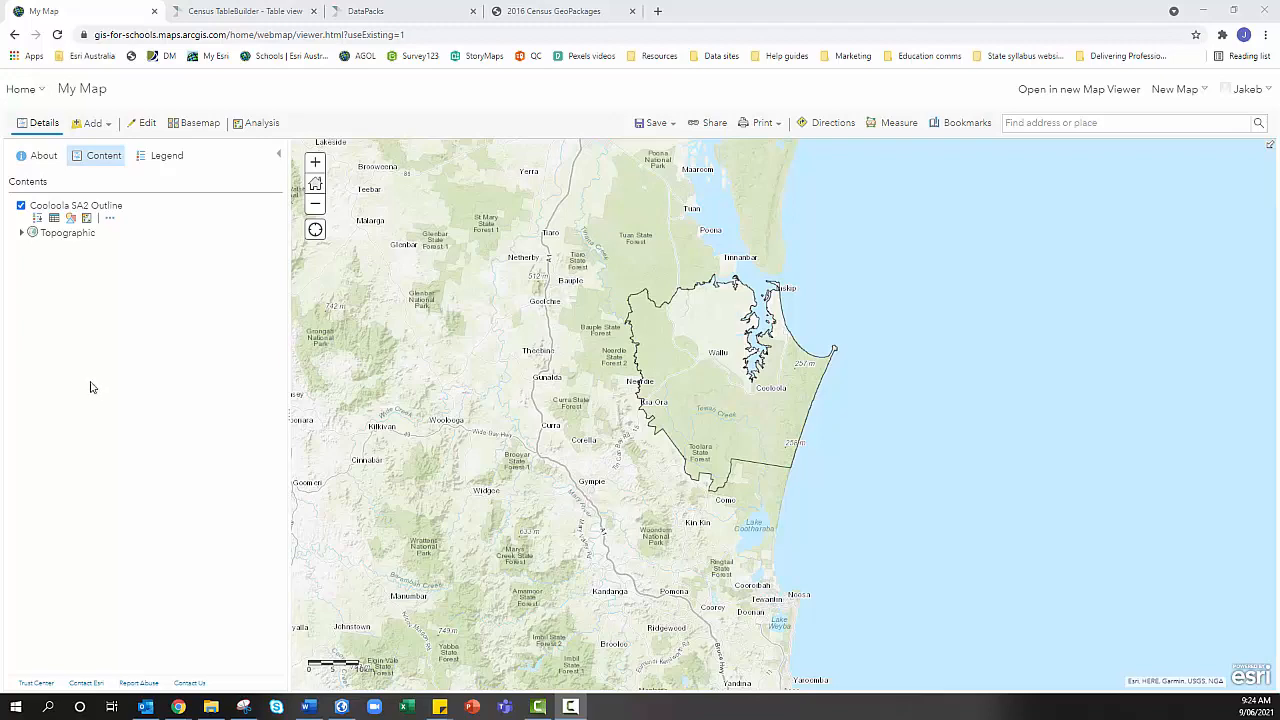
# Search ArcGIS Online for layers matching "australia demographic".
pyautogui.click(97, 124)
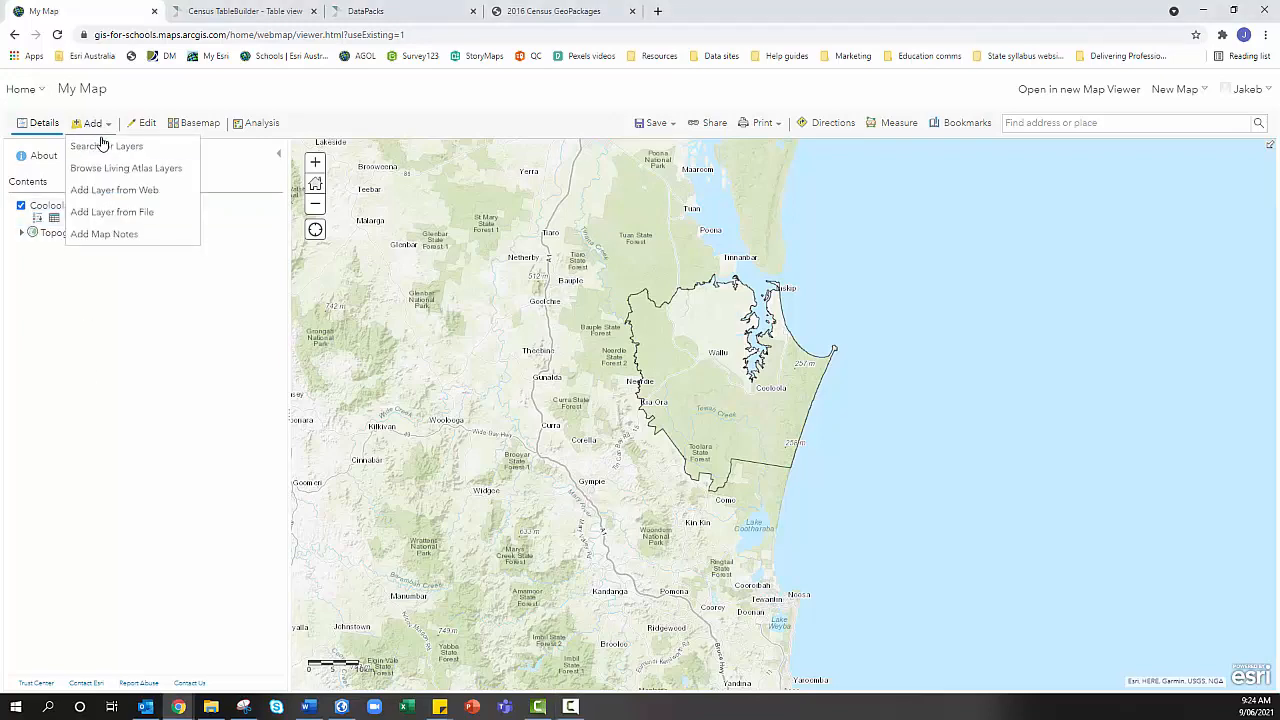
pyautogui.click(101, 147)
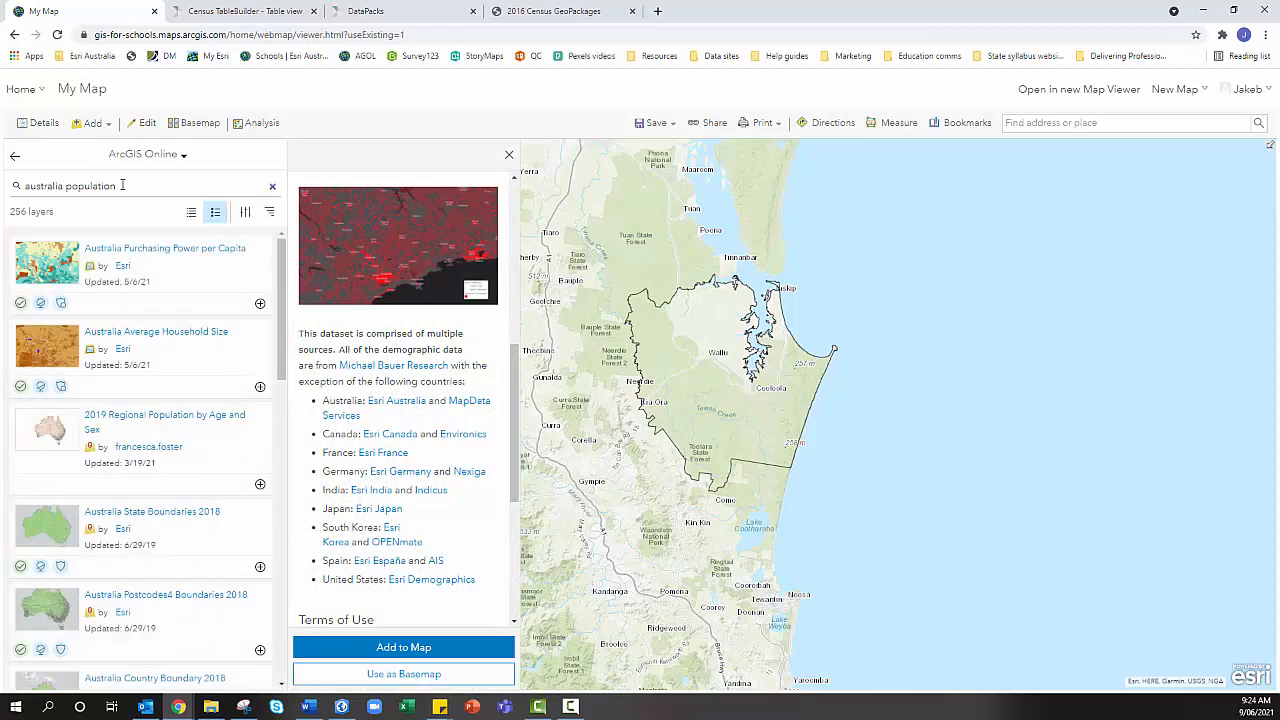
pyautogui.click(122, 185)
pyautogui.moveTo(113, 186); pyautogui.dragTo(67, 186)
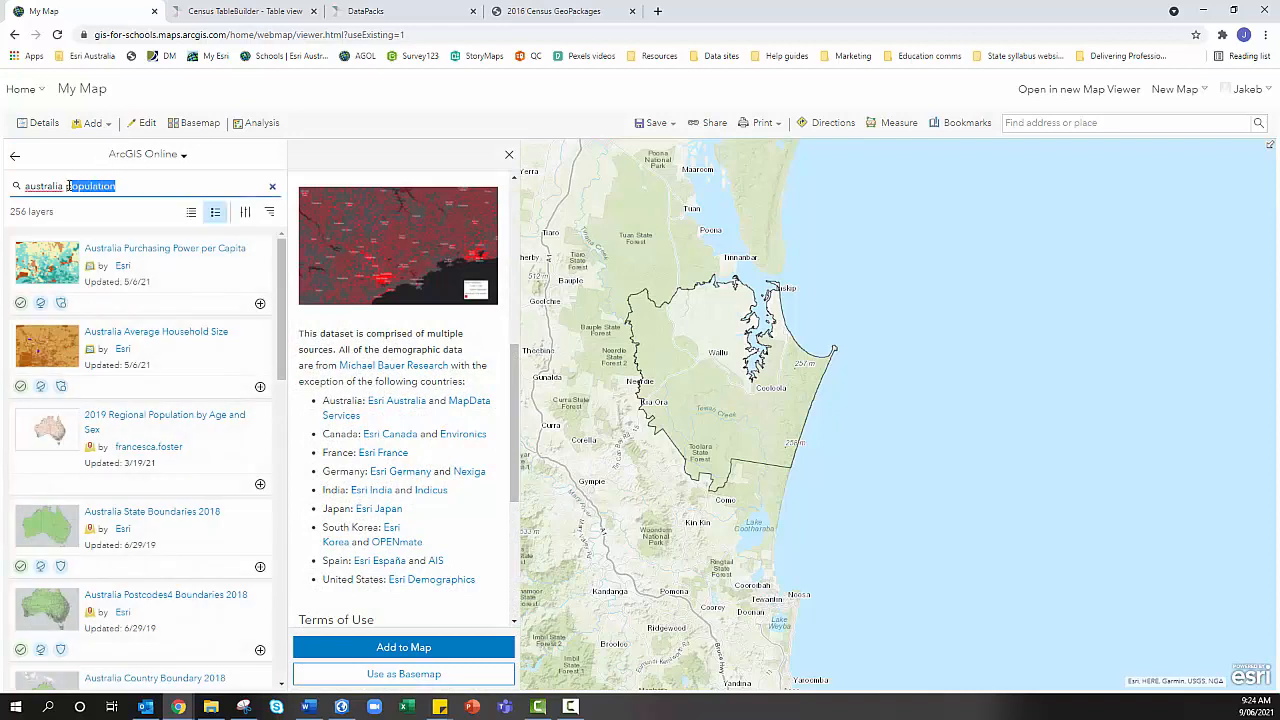
pyautogui.write('dem')
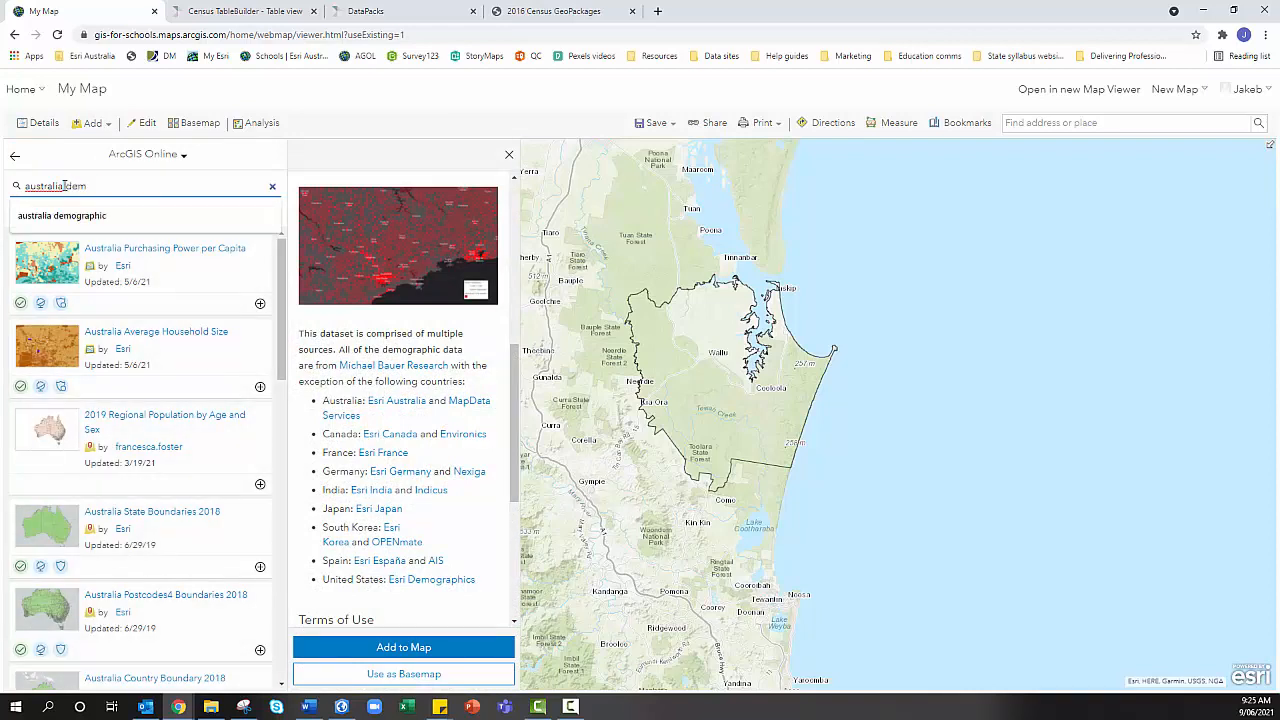
pyautogui.click(78, 214)
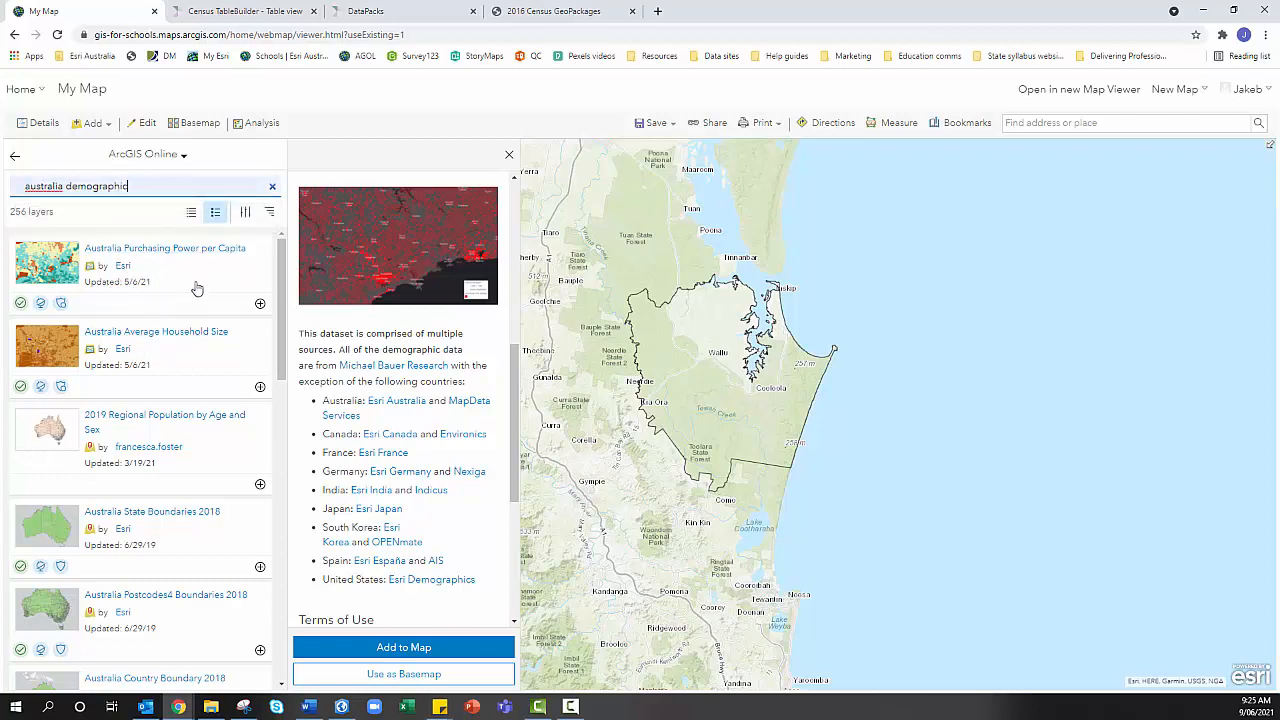
# Add the Australia Purchasing Power per Capita layer to the map and return to the map contents.
pyautogui.click(260, 305)
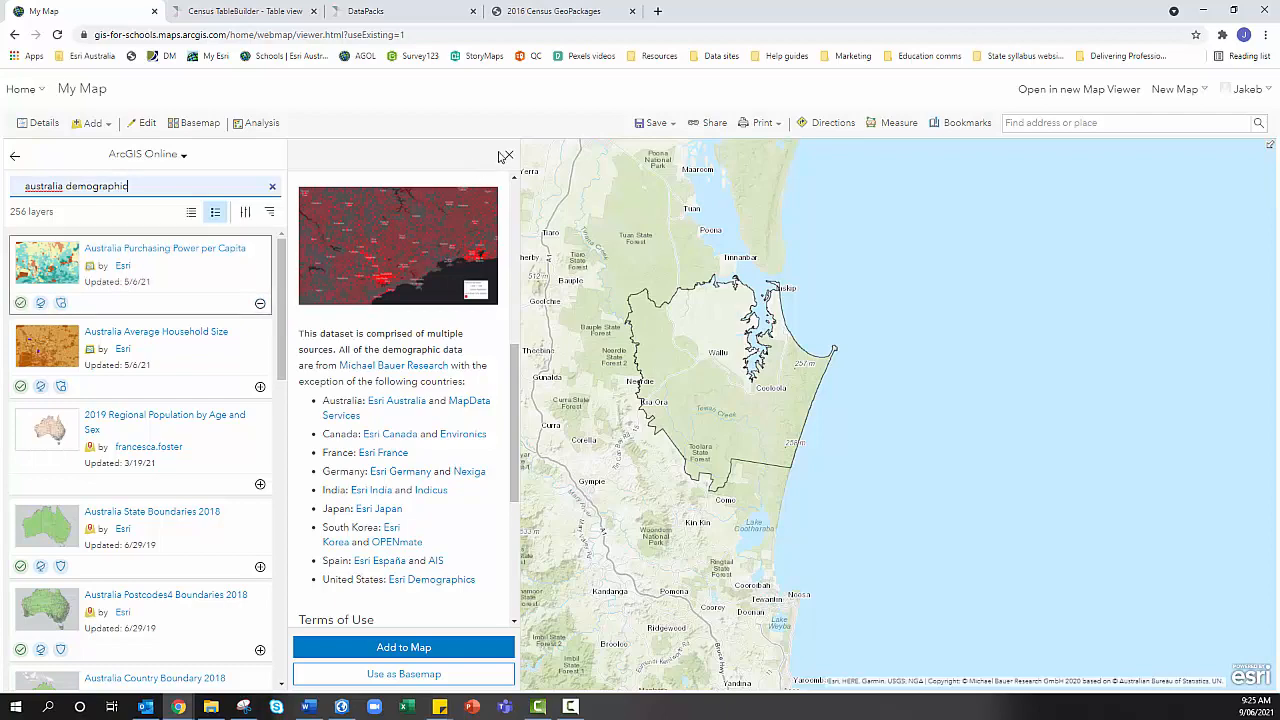
pyautogui.click(508, 158)
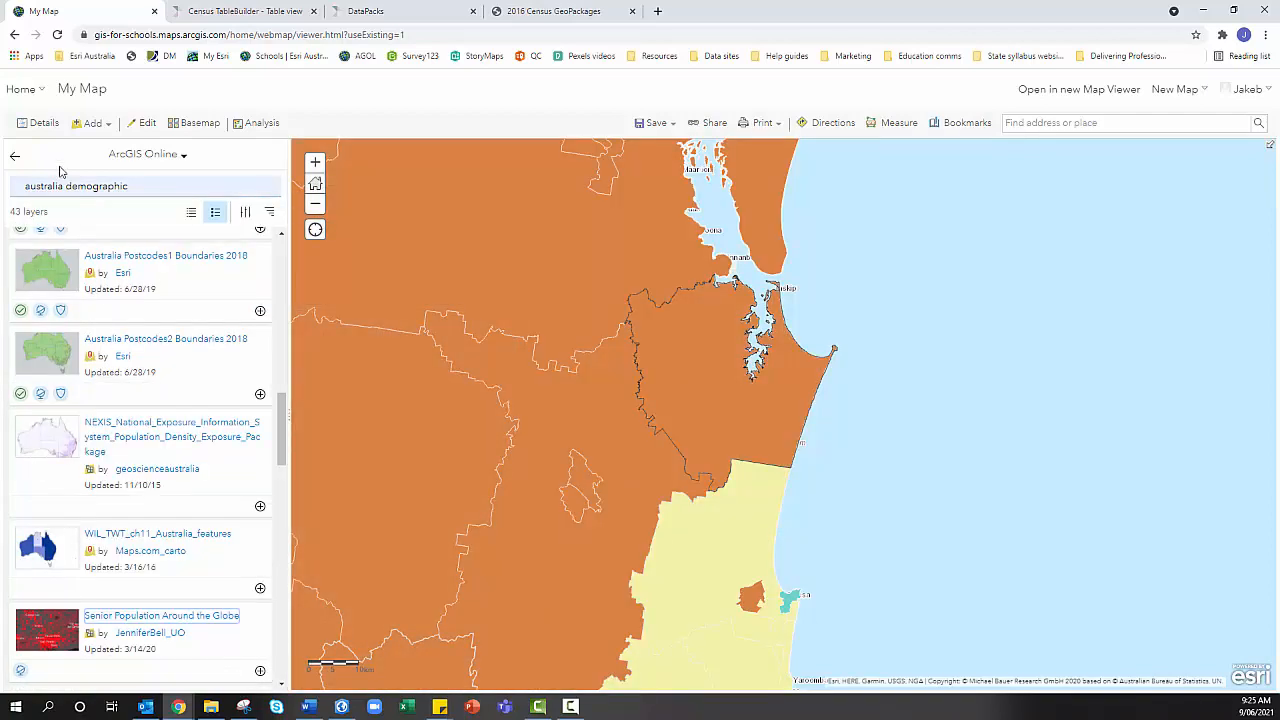
pyautogui.click(49, 131)
# View the purchasing power layer across the whole of Australia.
pyautogui.scroll(-3, 613, 438)
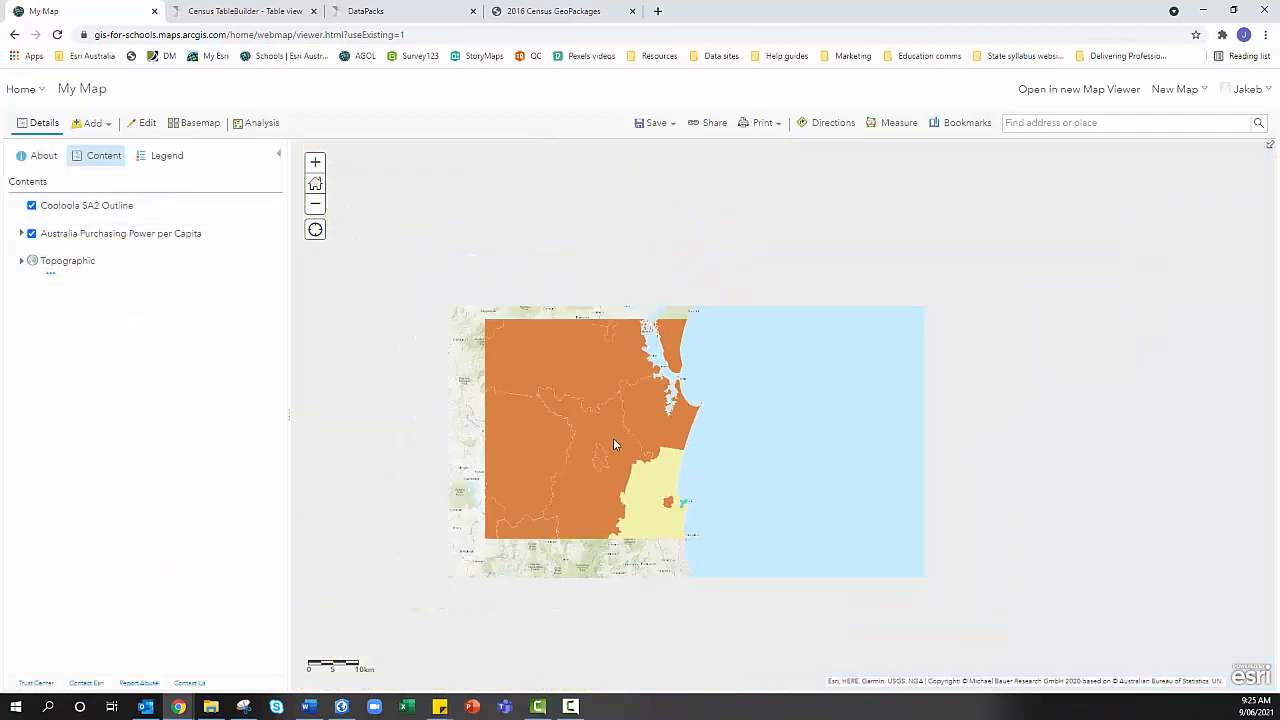
pyautogui.scroll(-4, 613, 438)
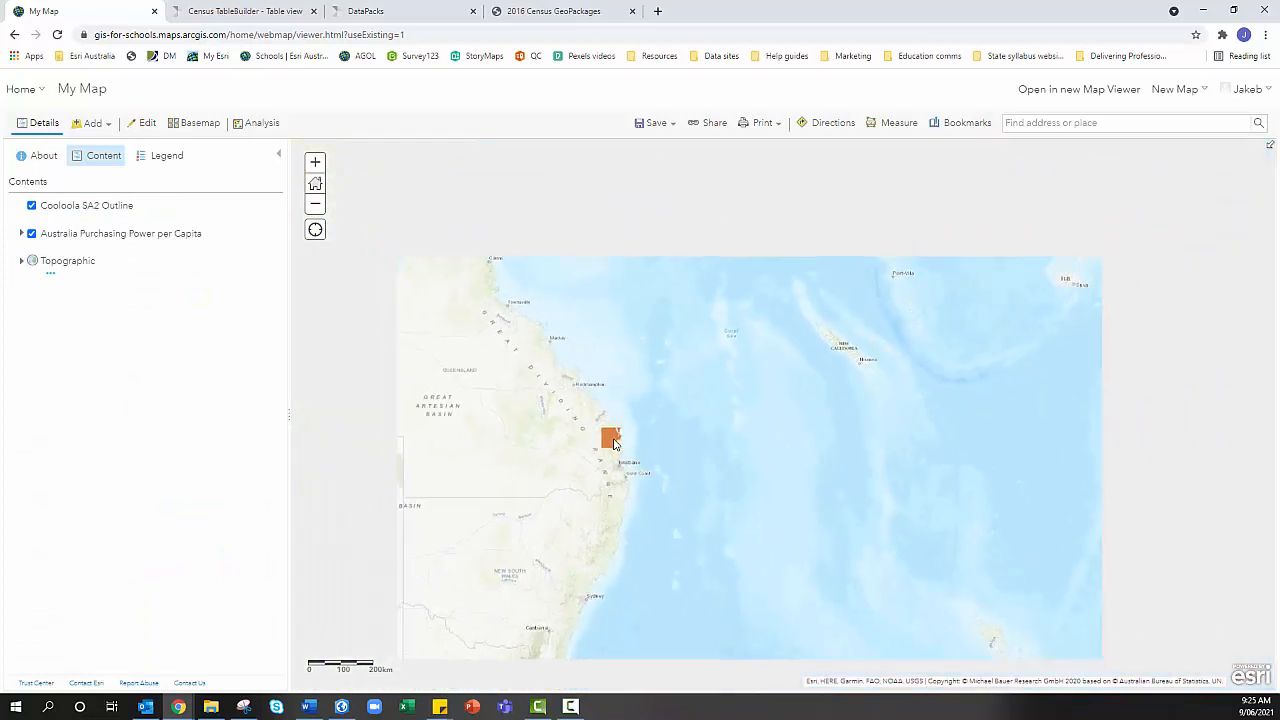
pyautogui.scroll(2, 663, 462)
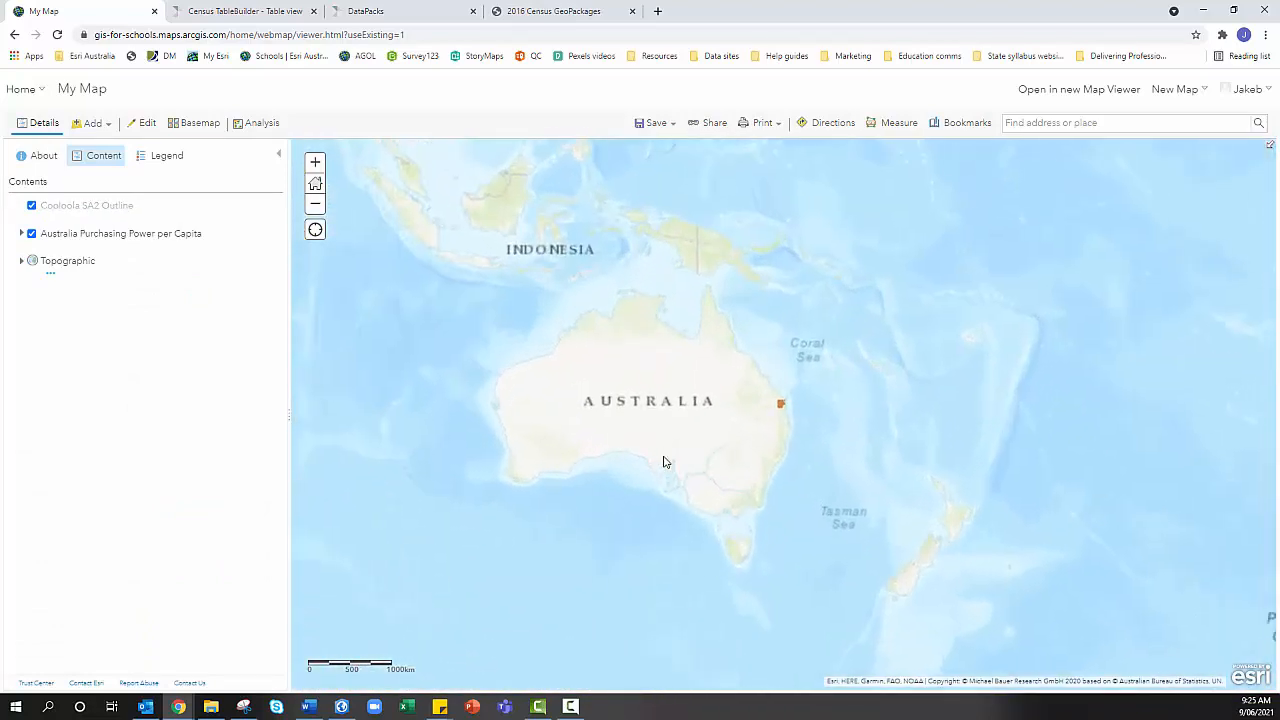
pyautogui.scroll(1, 663, 462)
pyautogui.moveTo(690, 443); pyautogui.dragTo(780, 467)
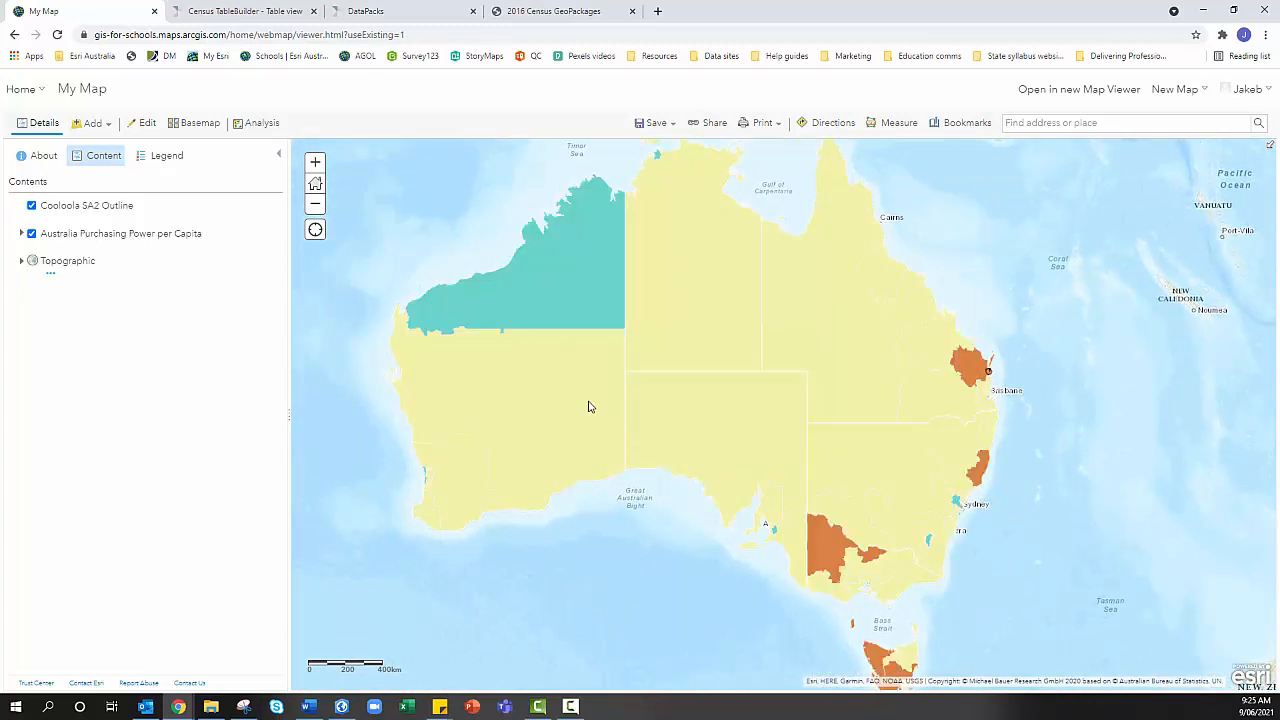
# Expand the purchasing power layer's sublayers, examine which one displays at the Cooloola area's scale, and check its legend classes.
pyautogui.click(21, 233)
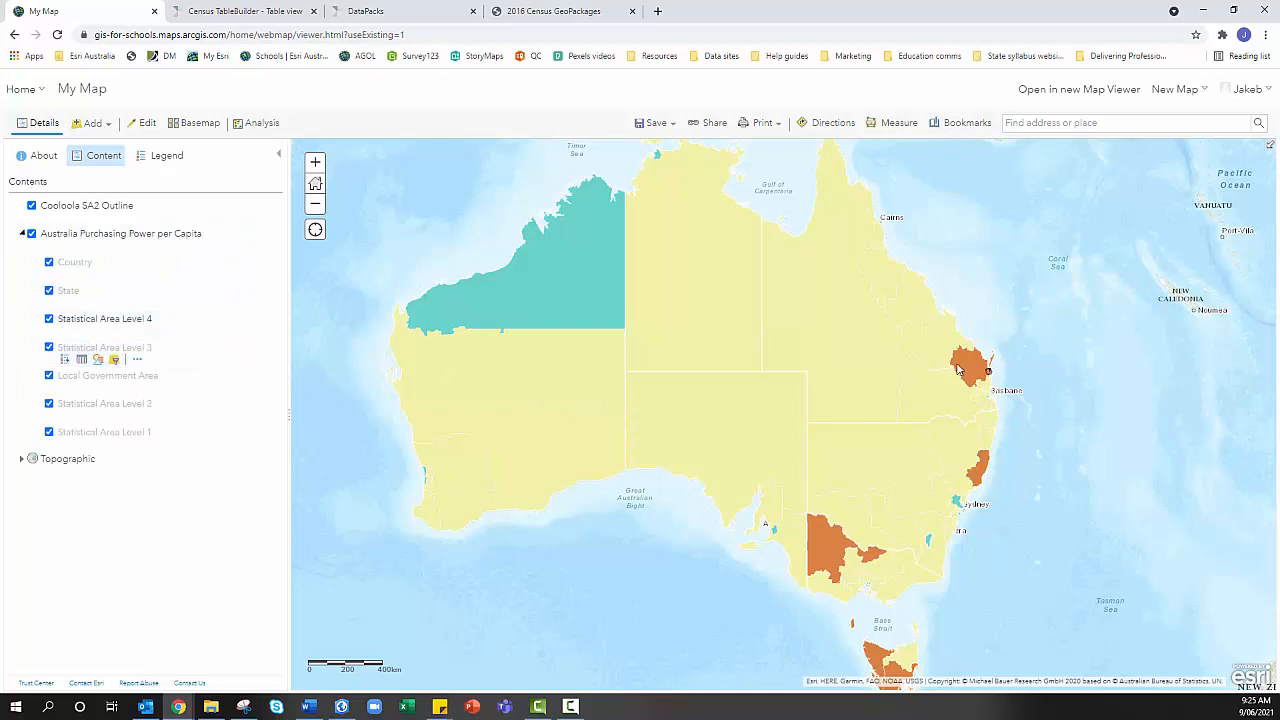
pyautogui.scroll(1, 962, 371)
pyautogui.scroll(1, 996, 390)
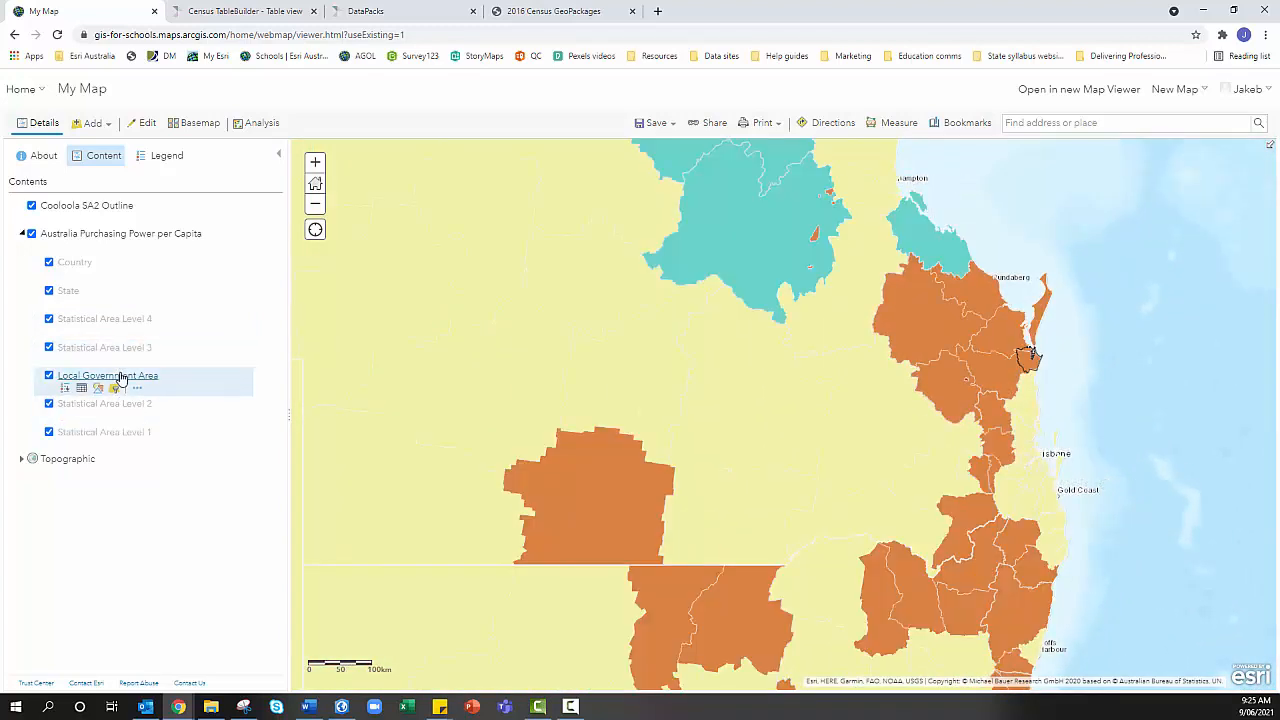
pyautogui.scroll(1, 1043, 366)
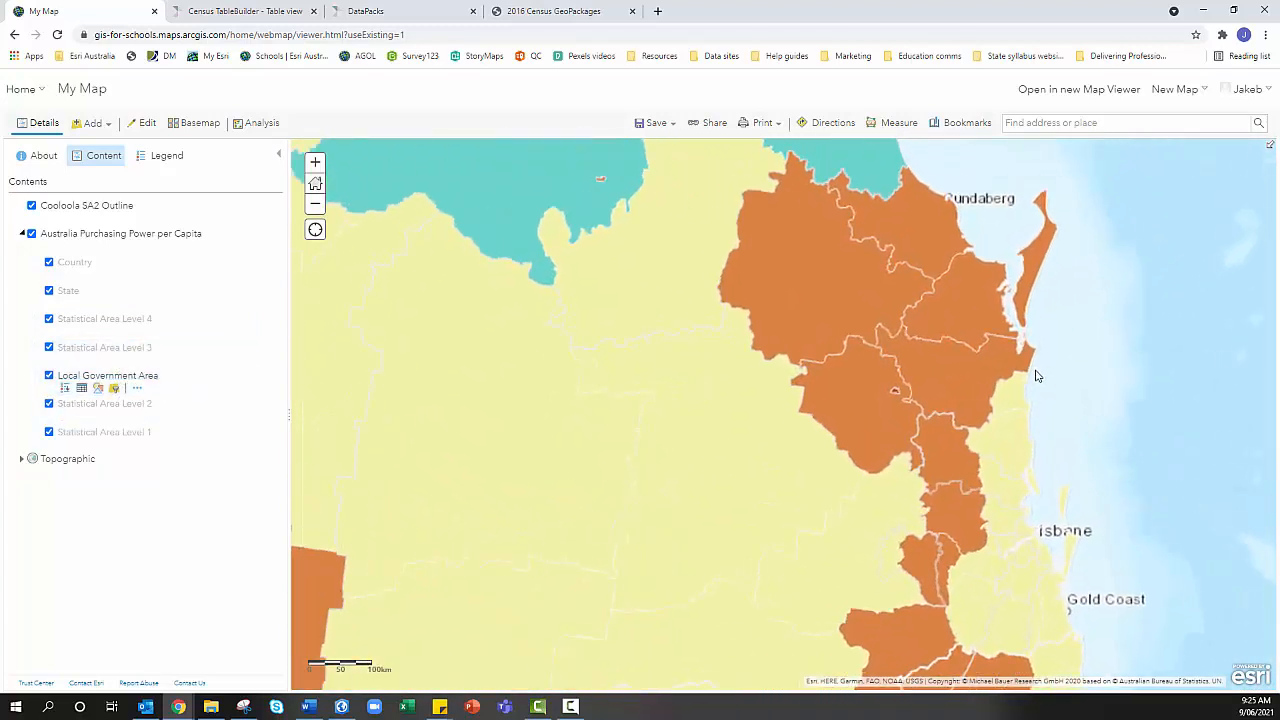
pyautogui.scroll(1, 1033, 375)
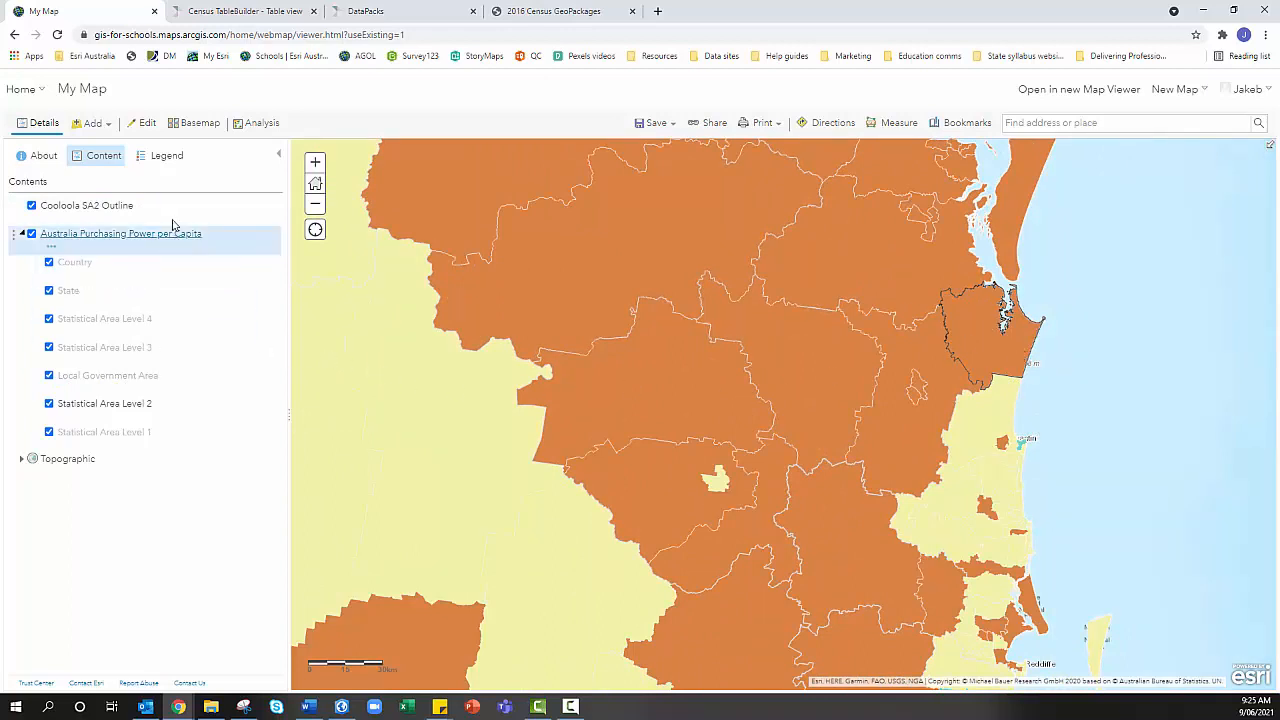
pyautogui.click(166, 157)
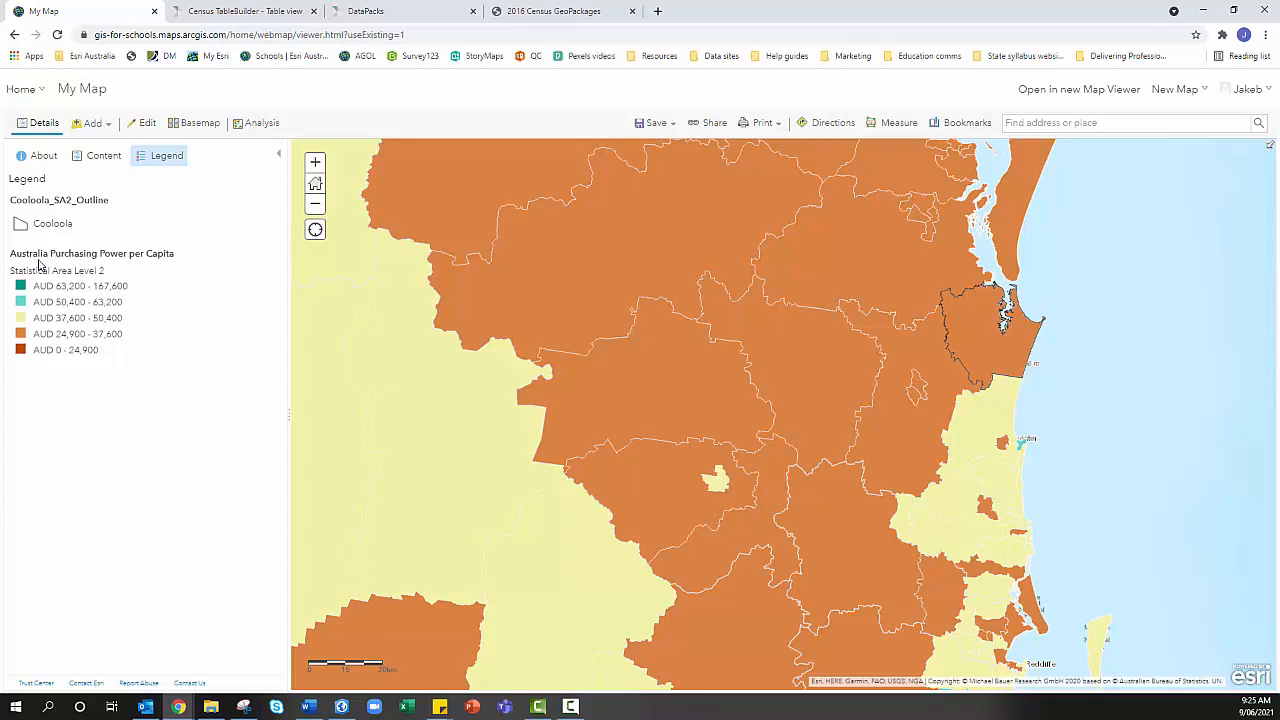
pyautogui.click(102, 160)
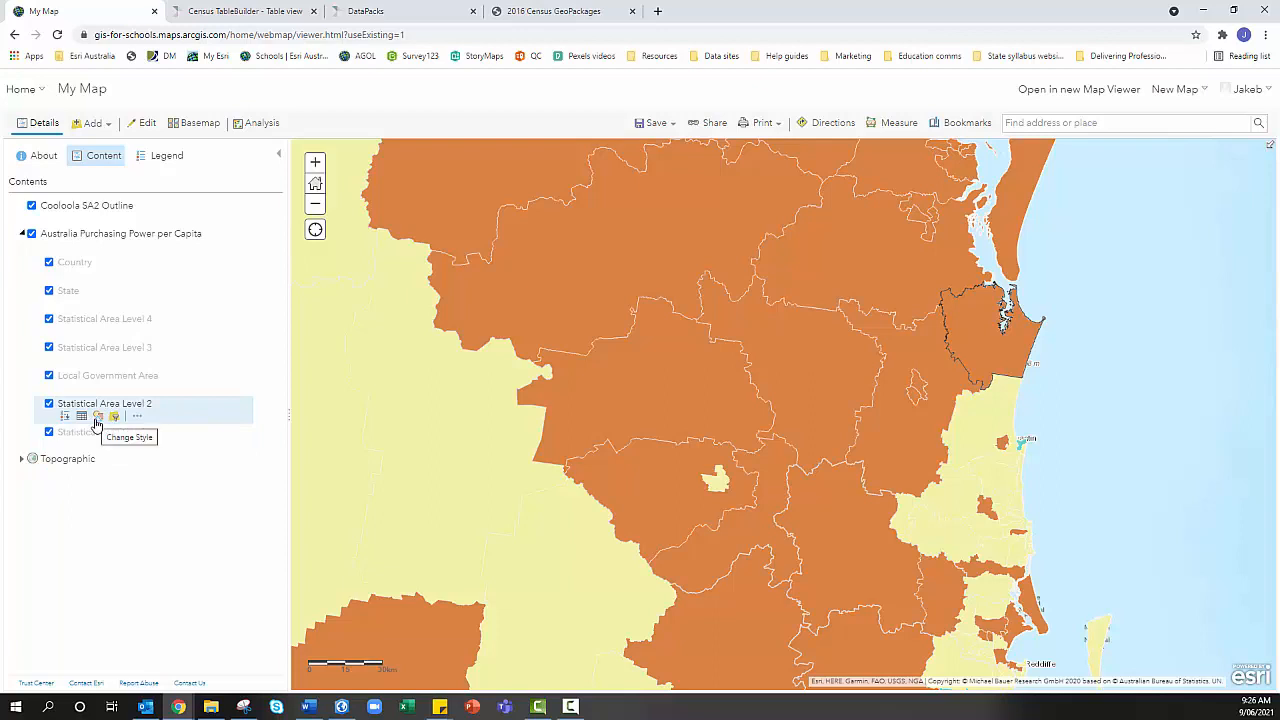
# Style the Statistical Area Level 2 sublayer by 2020 Total Population Age 60+ using Counts and Amounts (Color).
pyautogui.click(97, 420)
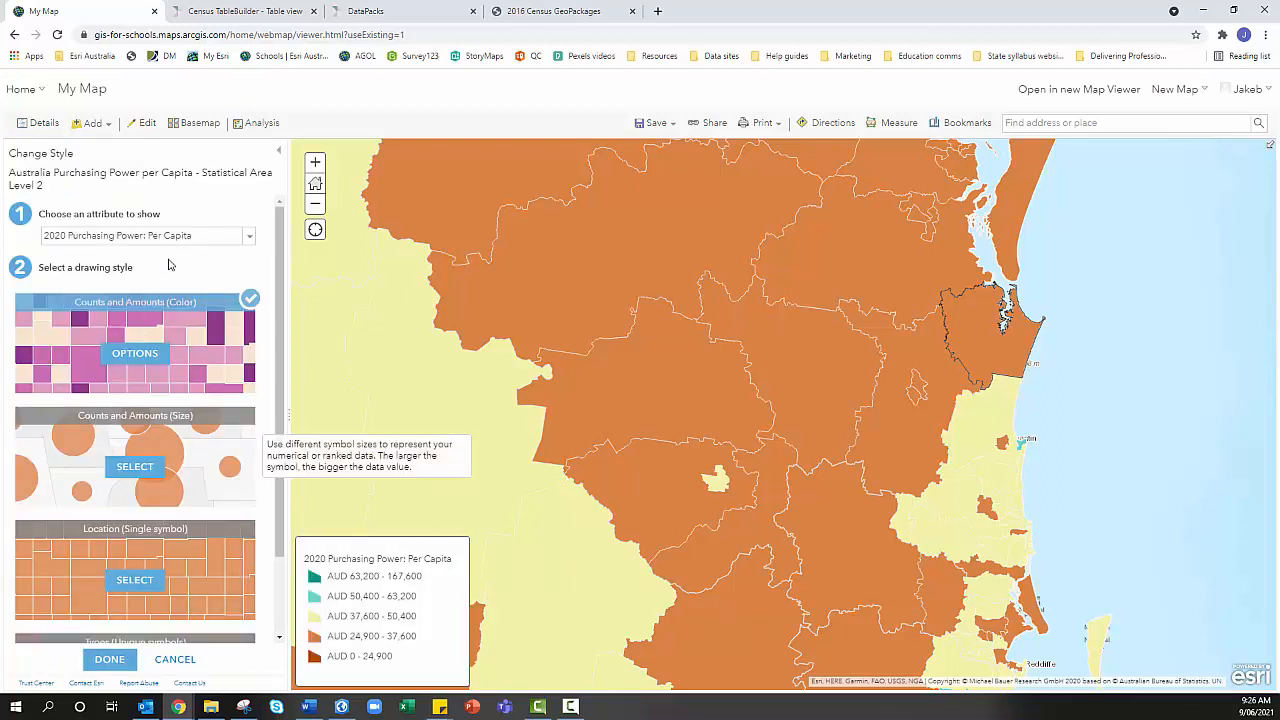
pyautogui.click(248, 239)
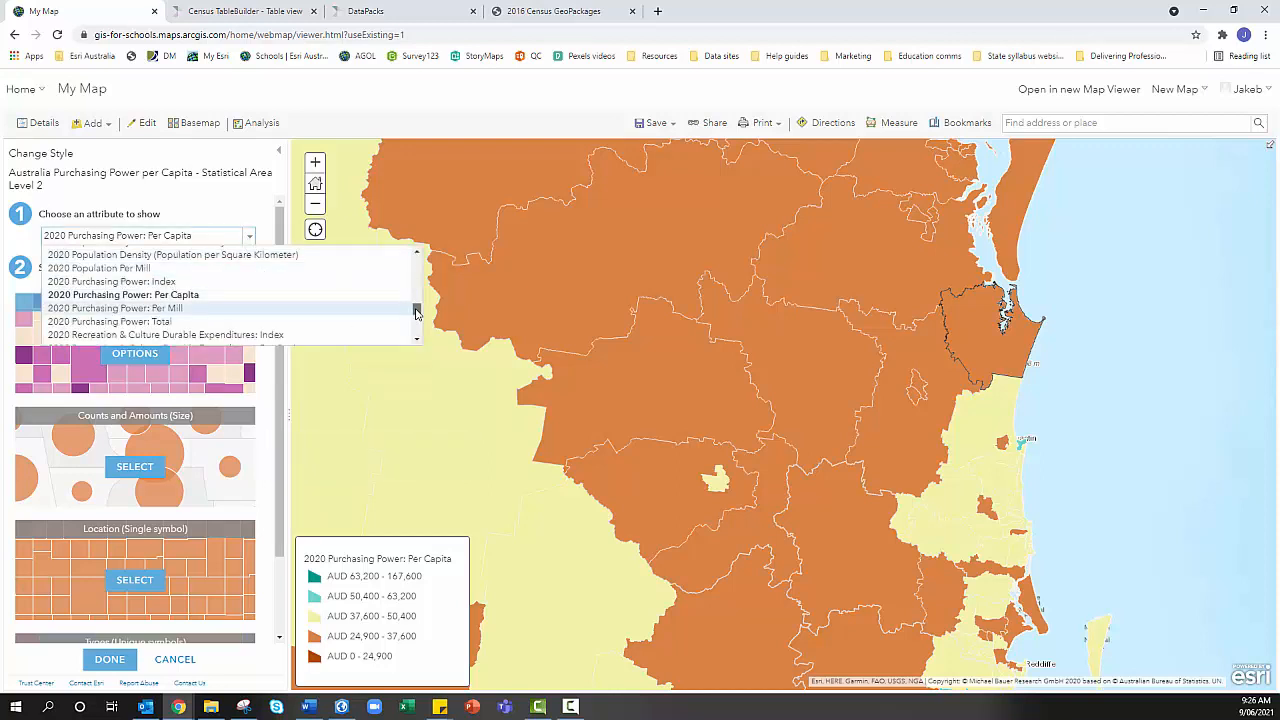
pyautogui.moveTo(416, 313)
pyautogui.mouseDown()
pyautogui.moveTo(417, 336)
pyautogui.moveTo(422, 262)
pyautogui.moveTo(421, 296)
pyautogui.mouseUp()
pyautogui.scroll(-5, 106, 289)
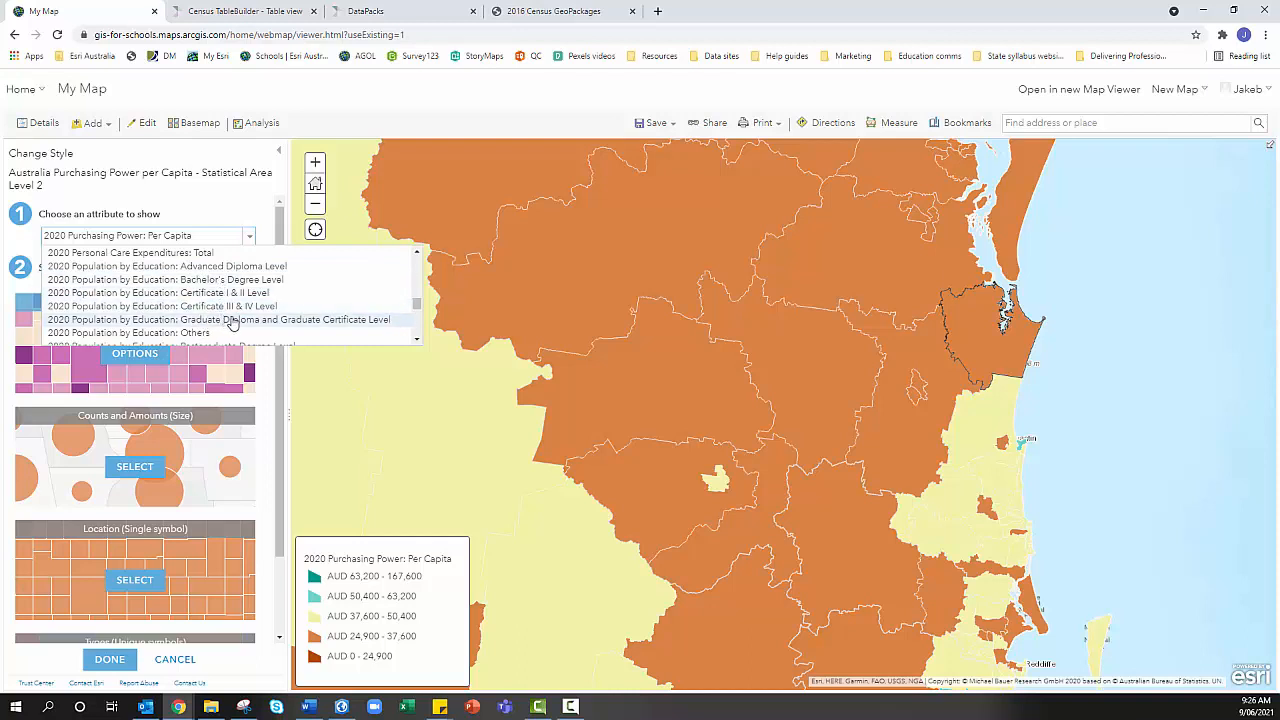
pyautogui.scroll(-2, 232, 321)
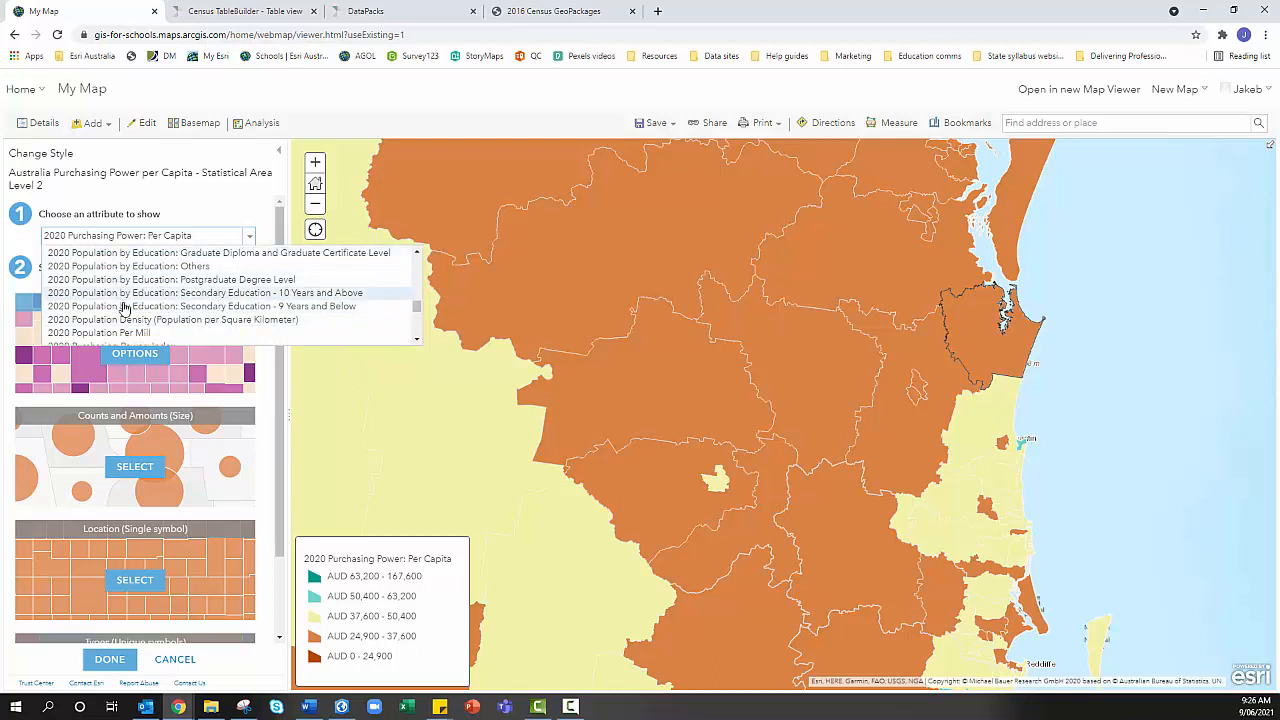
pyautogui.scroll(-3, 124, 308)
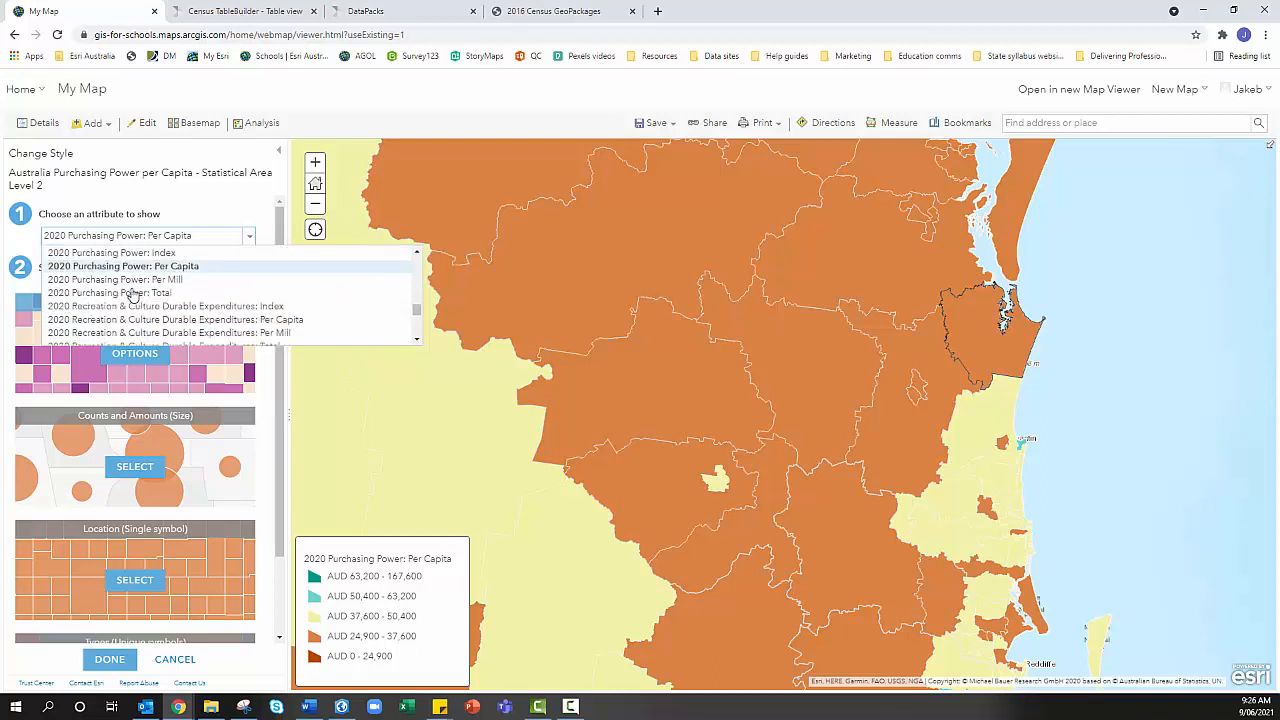
pyautogui.scroll(-5, 132, 293)
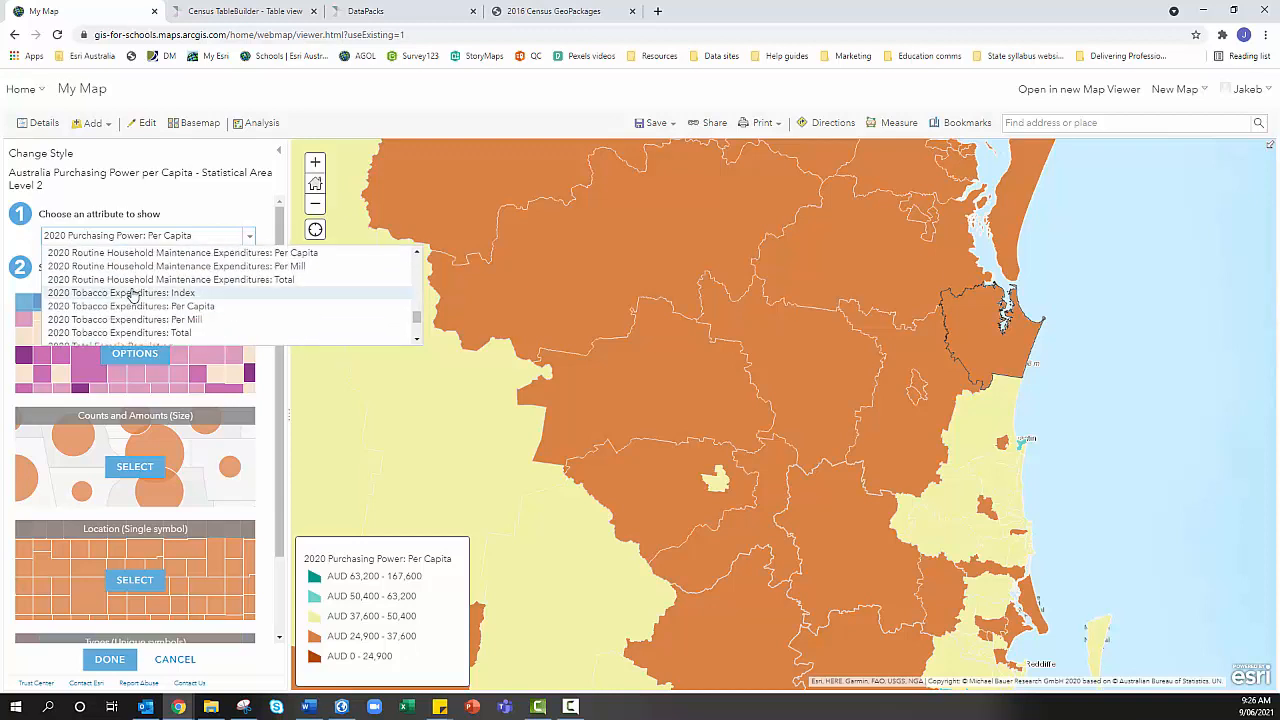
pyautogui.scroll(-2, 132, 294)
pyautogui.scroll(2, 132, 293)
pyautogui.scroll(-2, 148, 303)
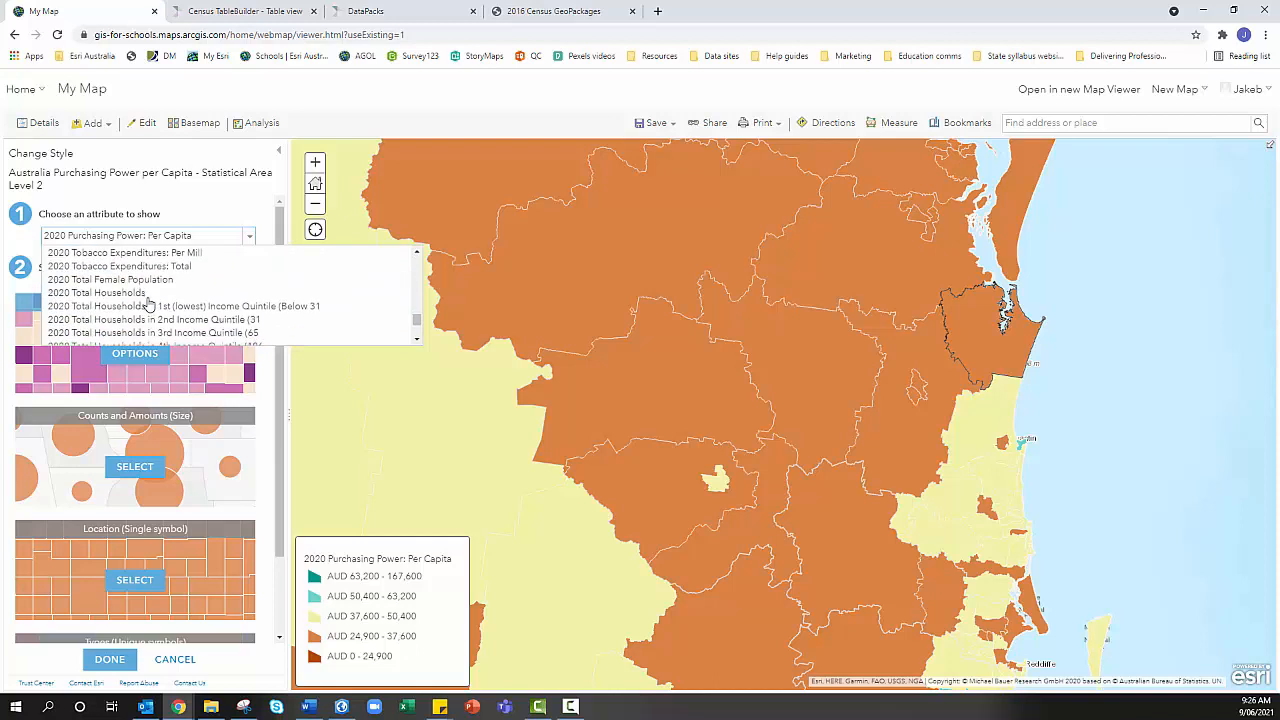
pyautogui.scroll(-4, 148, 303)
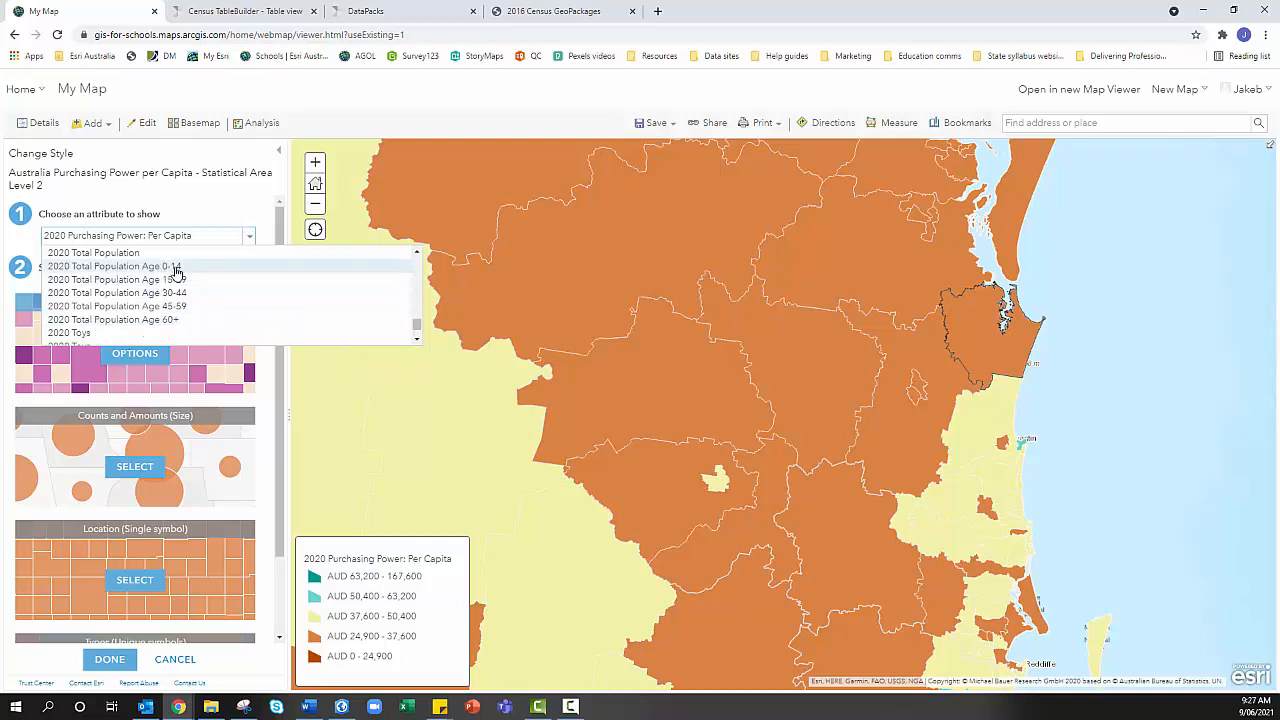
pyautogui.click(147, 320)
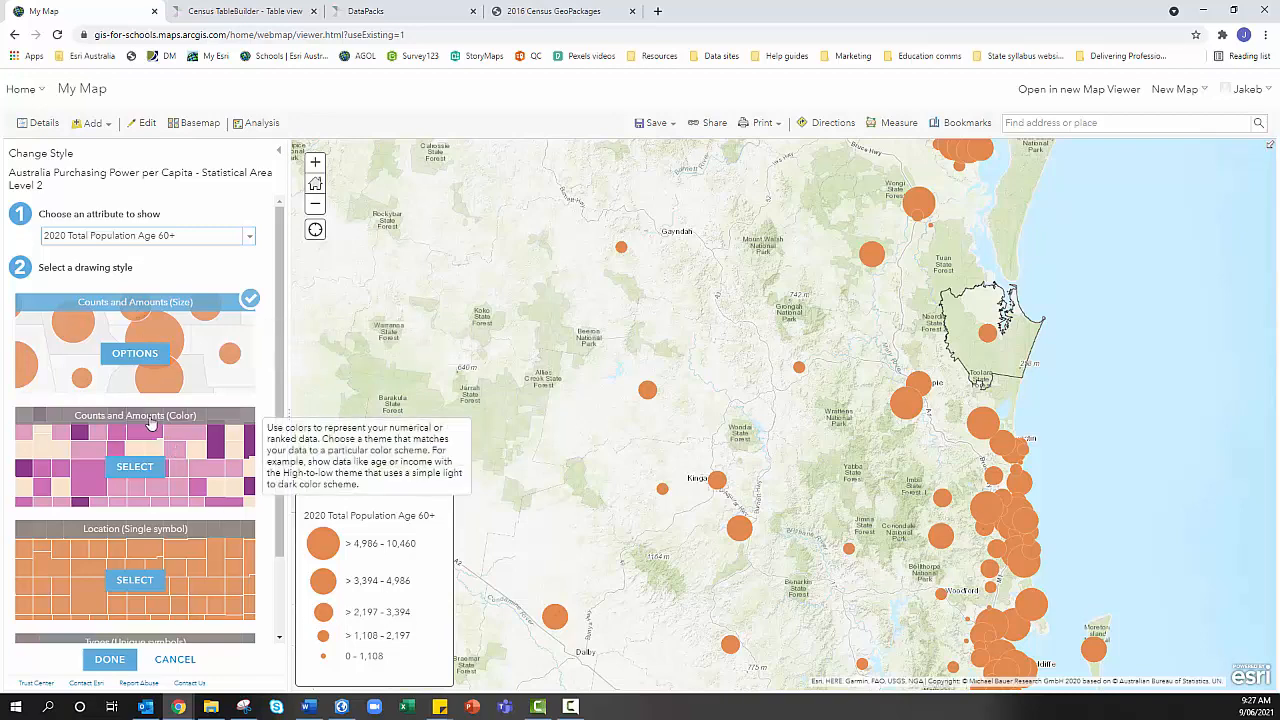
pyautogui.click(126, 472)
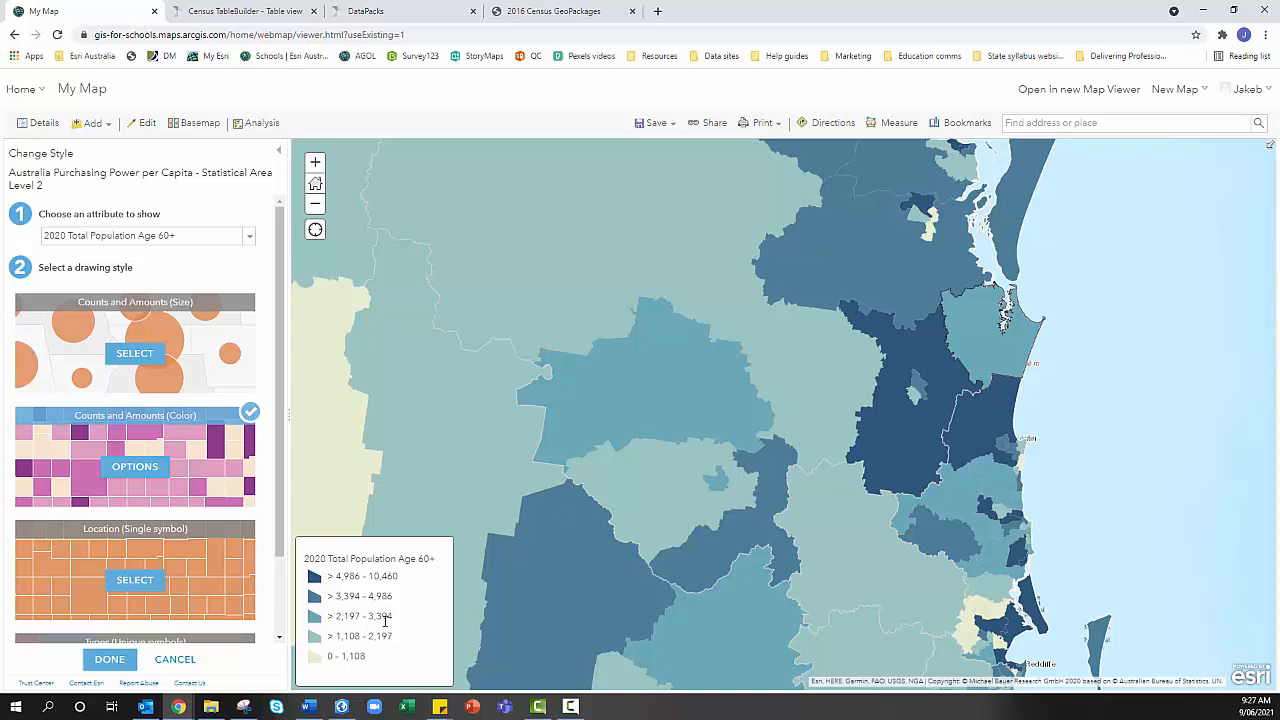
# Examine both pop-up records for the Cooloola area, including its purchasing power chart, and close the pop-up.
pyautogui.click(998, 346)
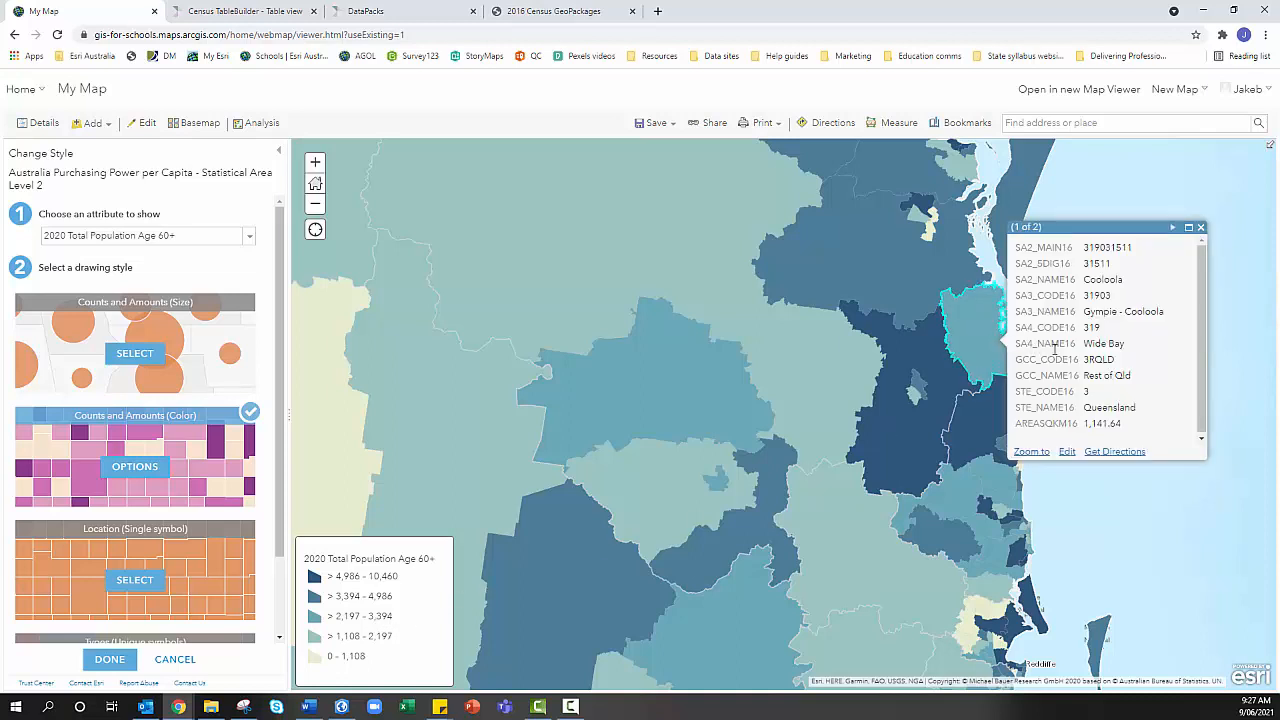
pyautogui.scroll(-1, 1057, 355)
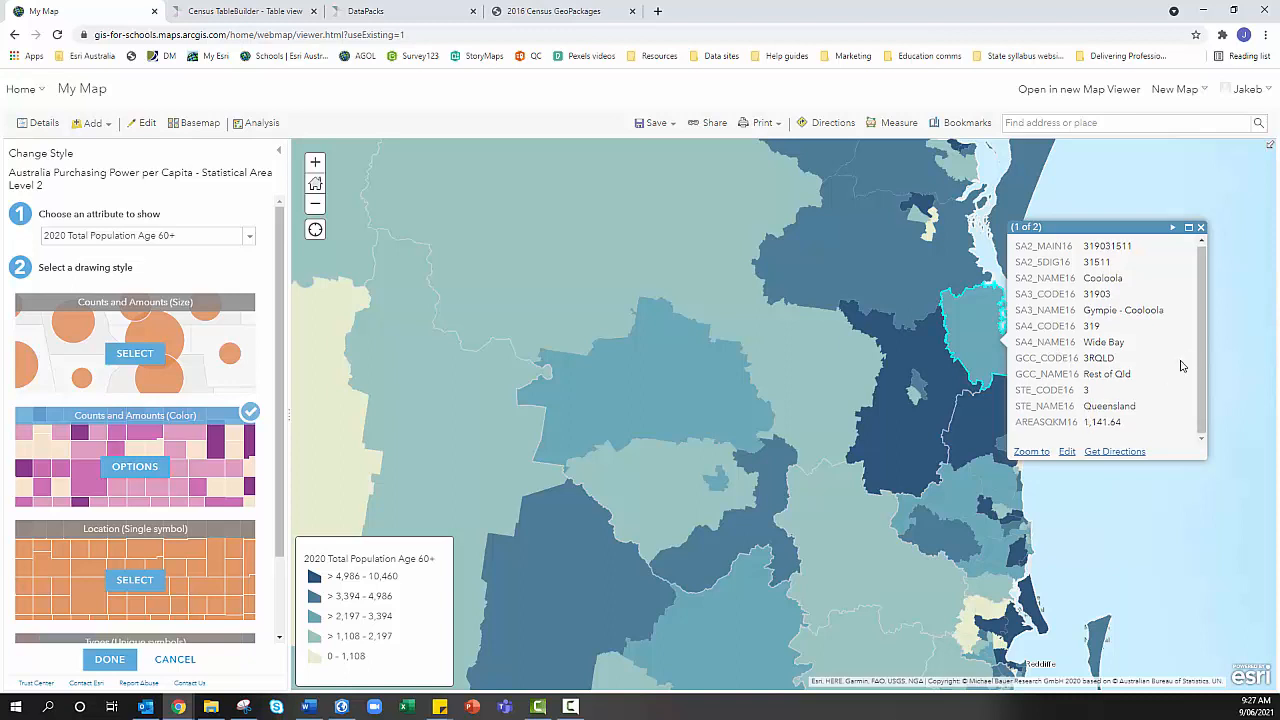
pyautogui.scroll(1, 1203, 350)
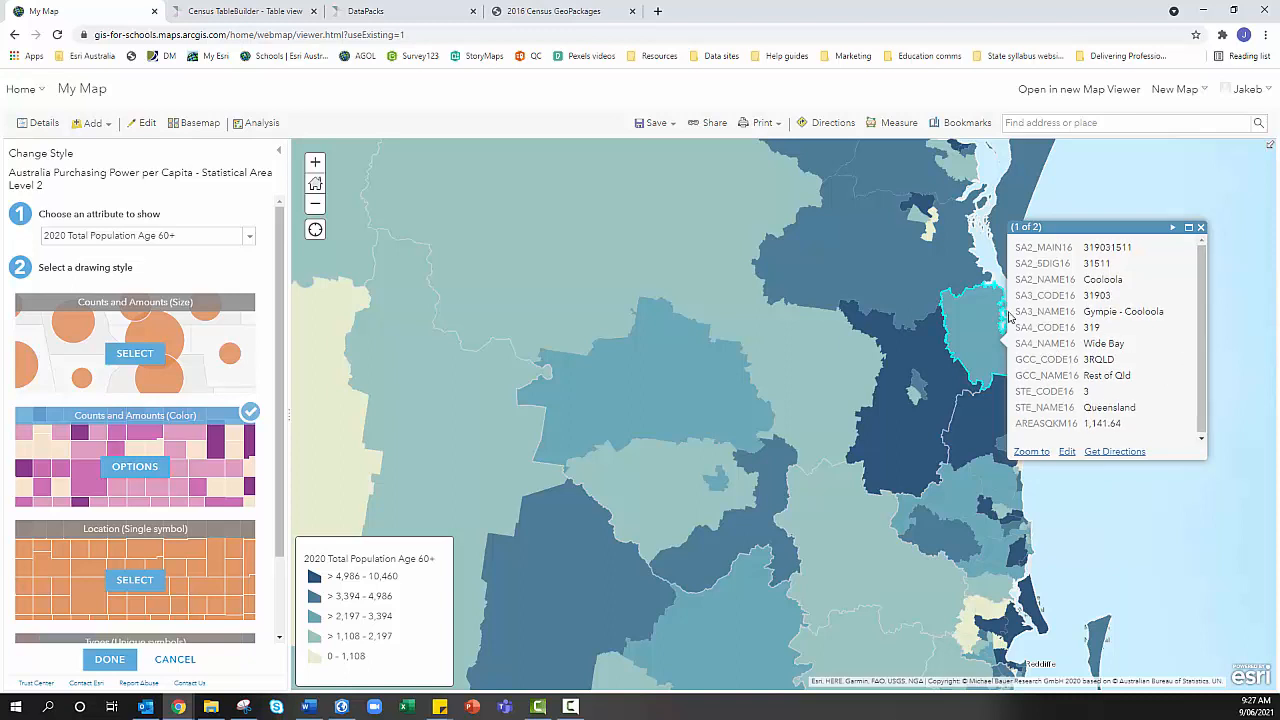
pyautogui.click(1174, 229)
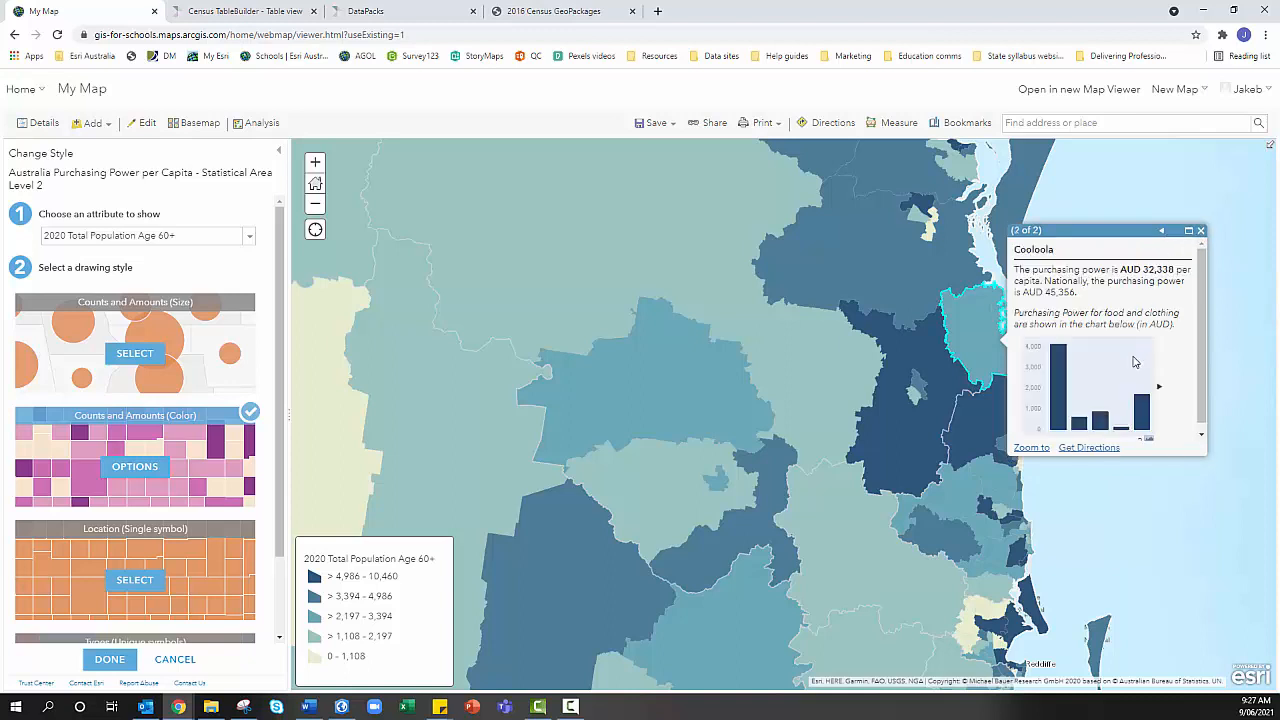
pyautogui.scroll(-1, 1133, 285)
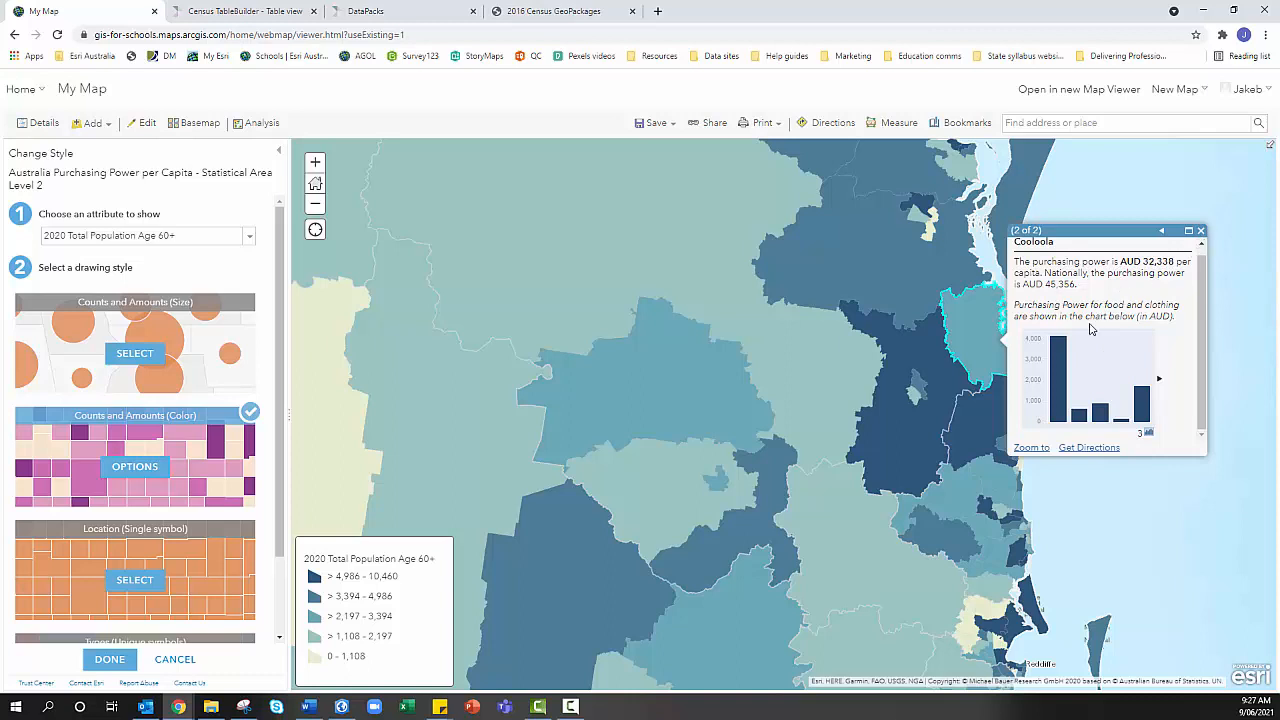
pyautogui.click(1200, 231)
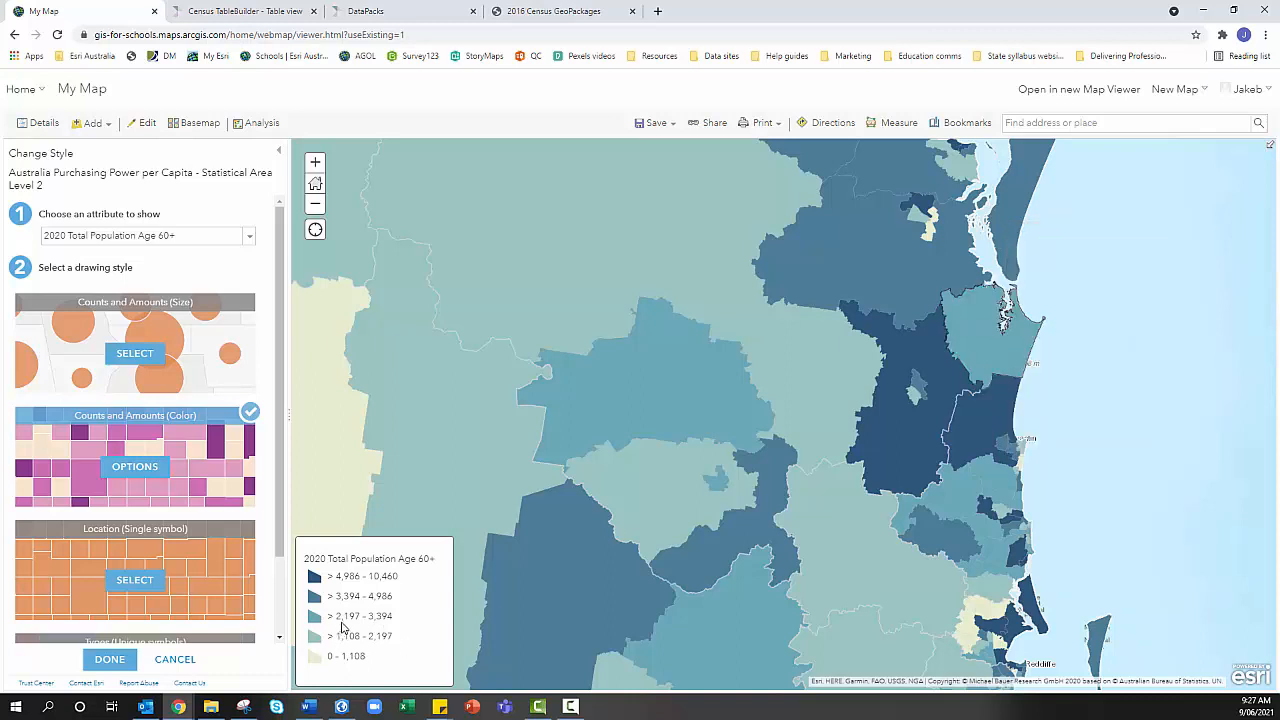
# Check the age 60+ legend ranges and apply the new style to the Statistical Area Level 2 sublayer.
pyautogui.moveTo(337, 617); pyautogui.dragTo(408, 622)
pyautogui.click(100, 662)
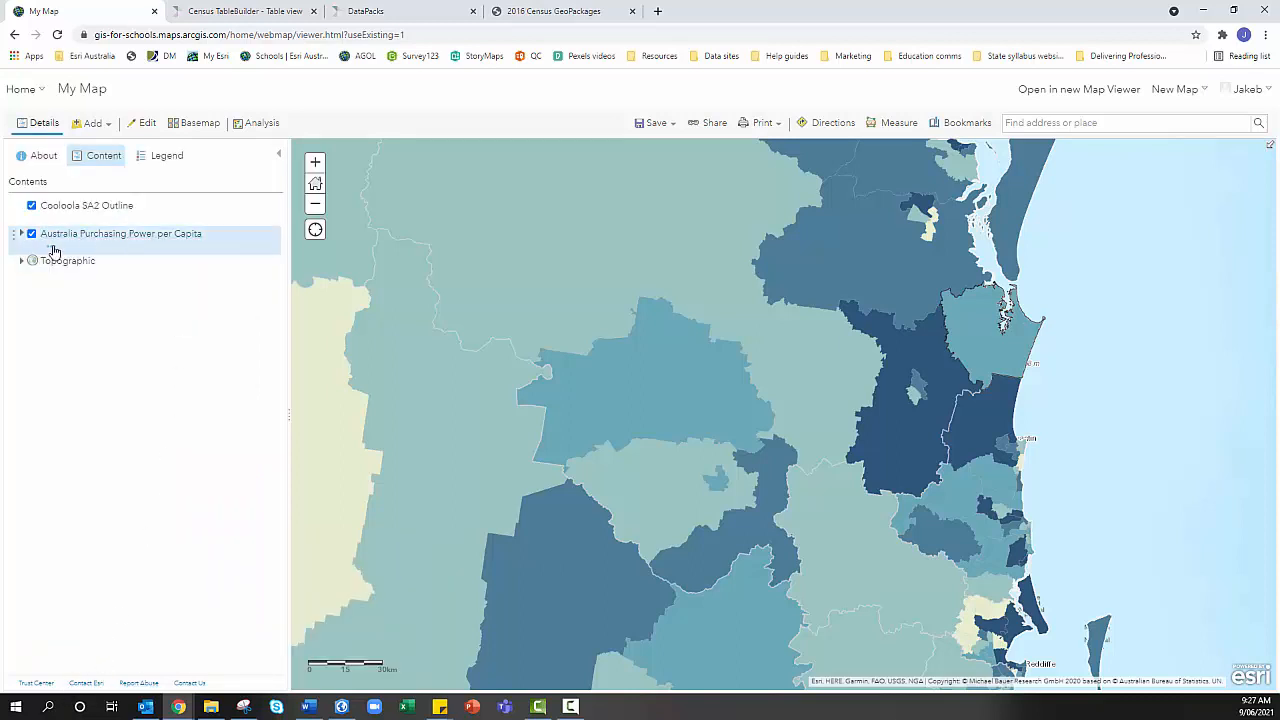
# Style the purchasing power layer's Statistical Area Level 1 sublayer by 2020 Total Population Age 60+ using Counts and Amounts (Color), and apply it.
pyautogui.click(52, 250)
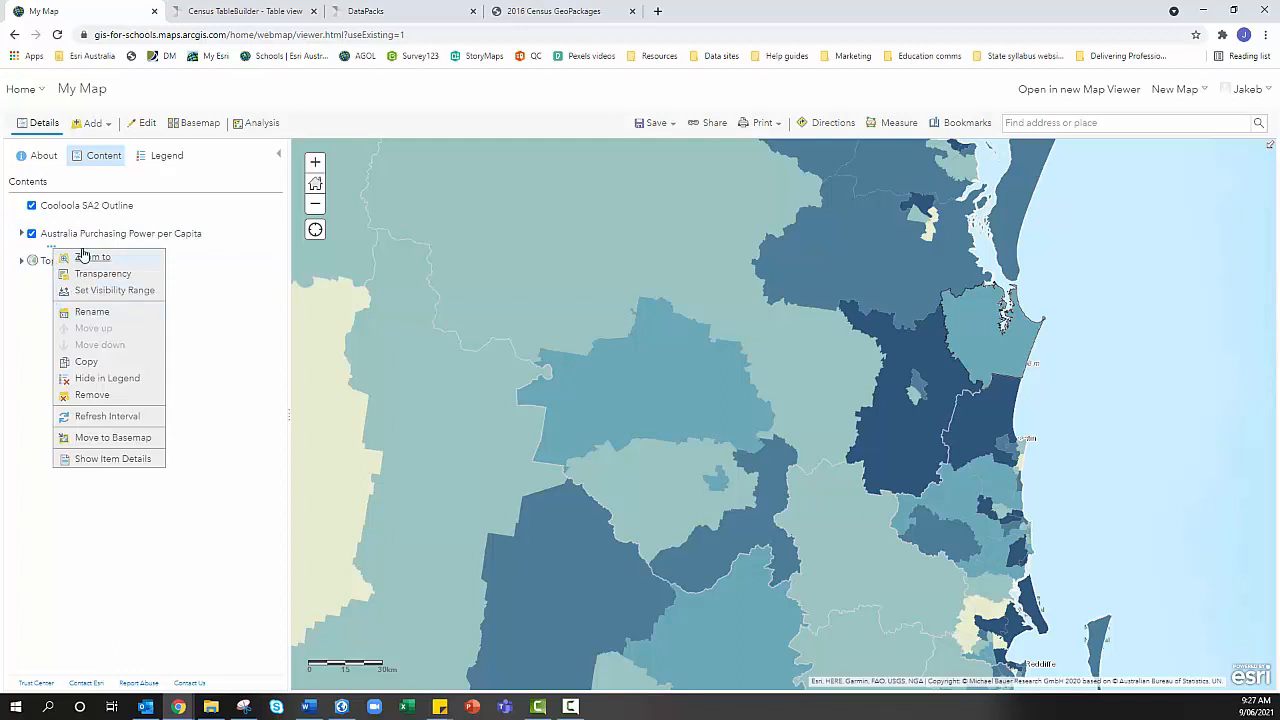
pyautogui.click(23, 235)
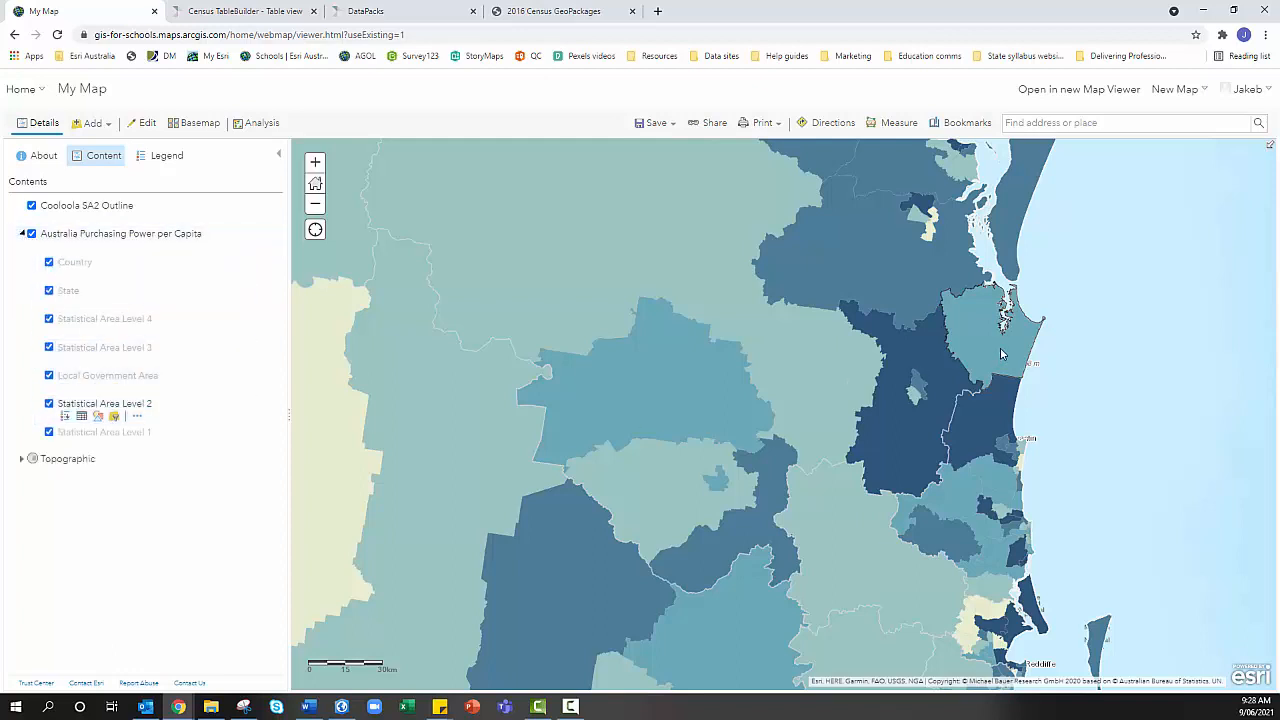
pyautogui.scroll(1, 1002, 352)
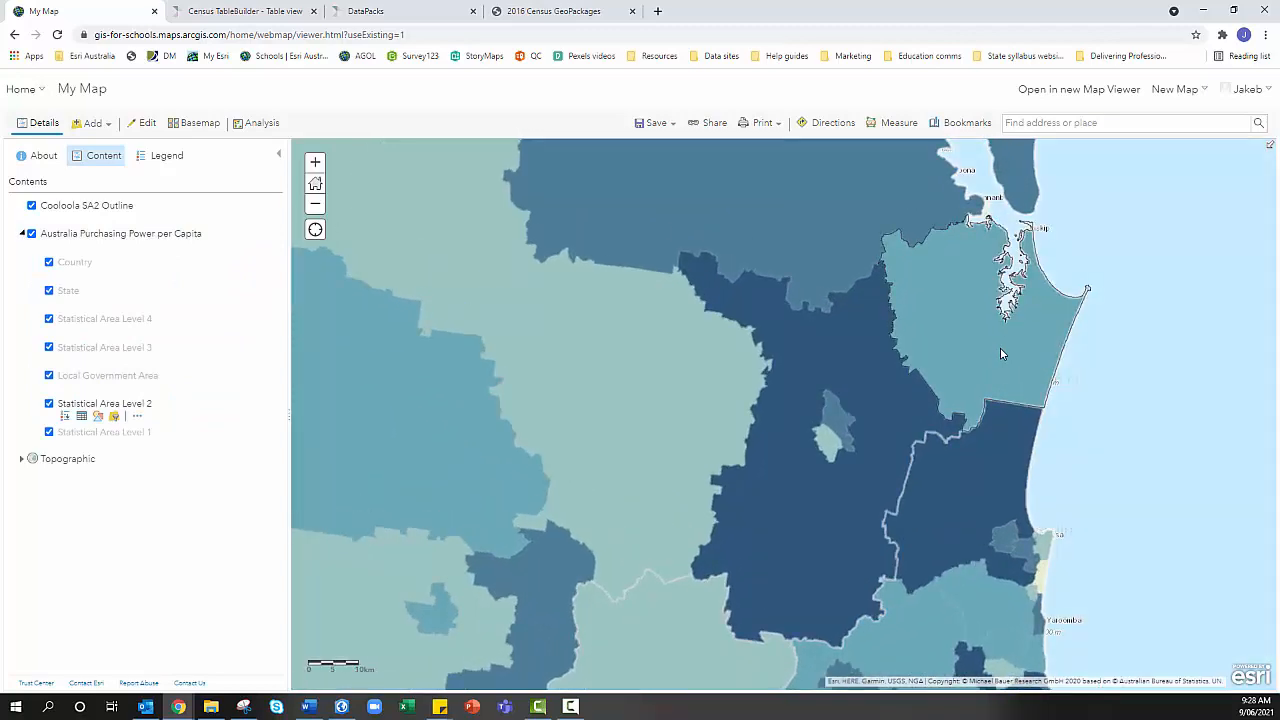
pyautogui.scroll(1, 1002, 352)
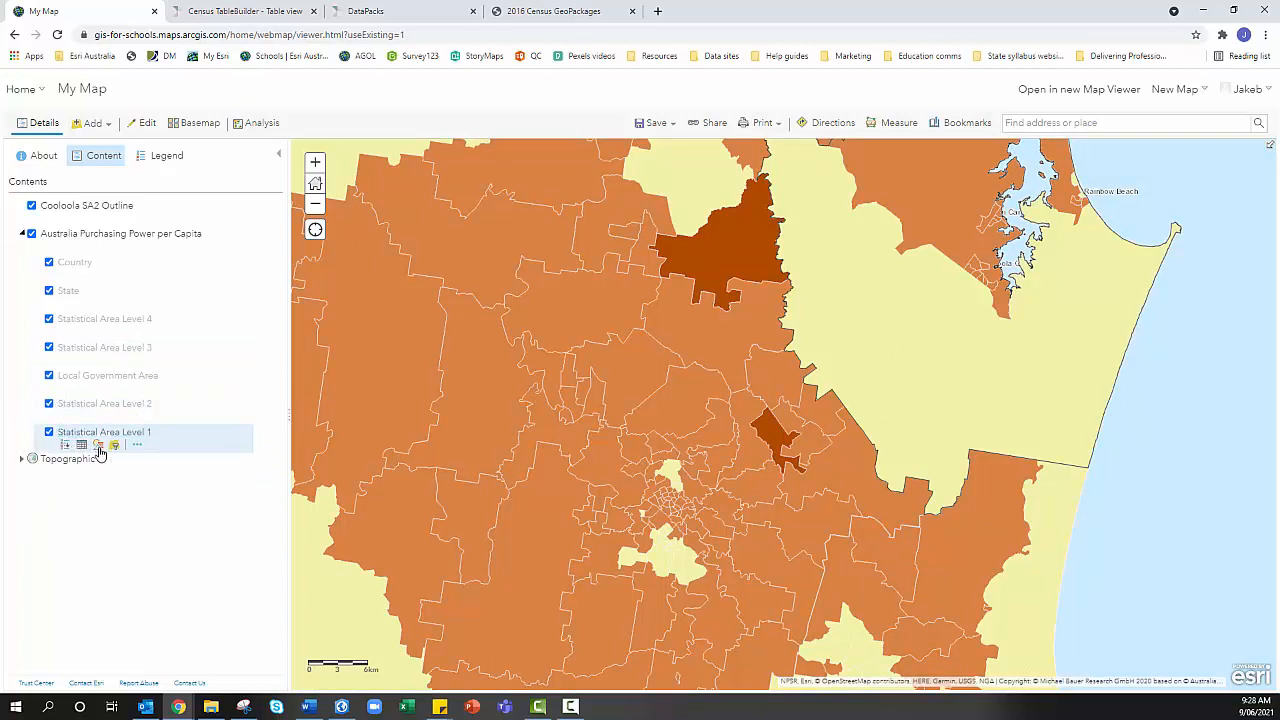
pyautogui.click(99, 452)
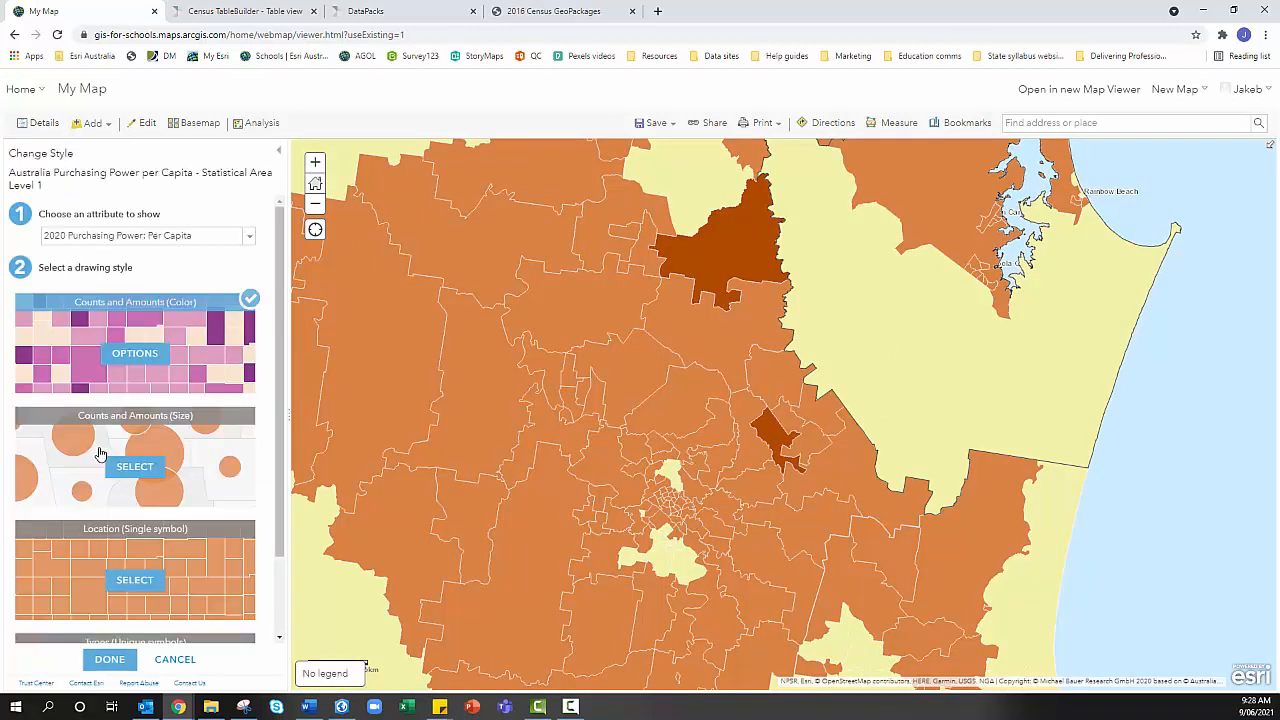
pyautogui.click(91, 238)
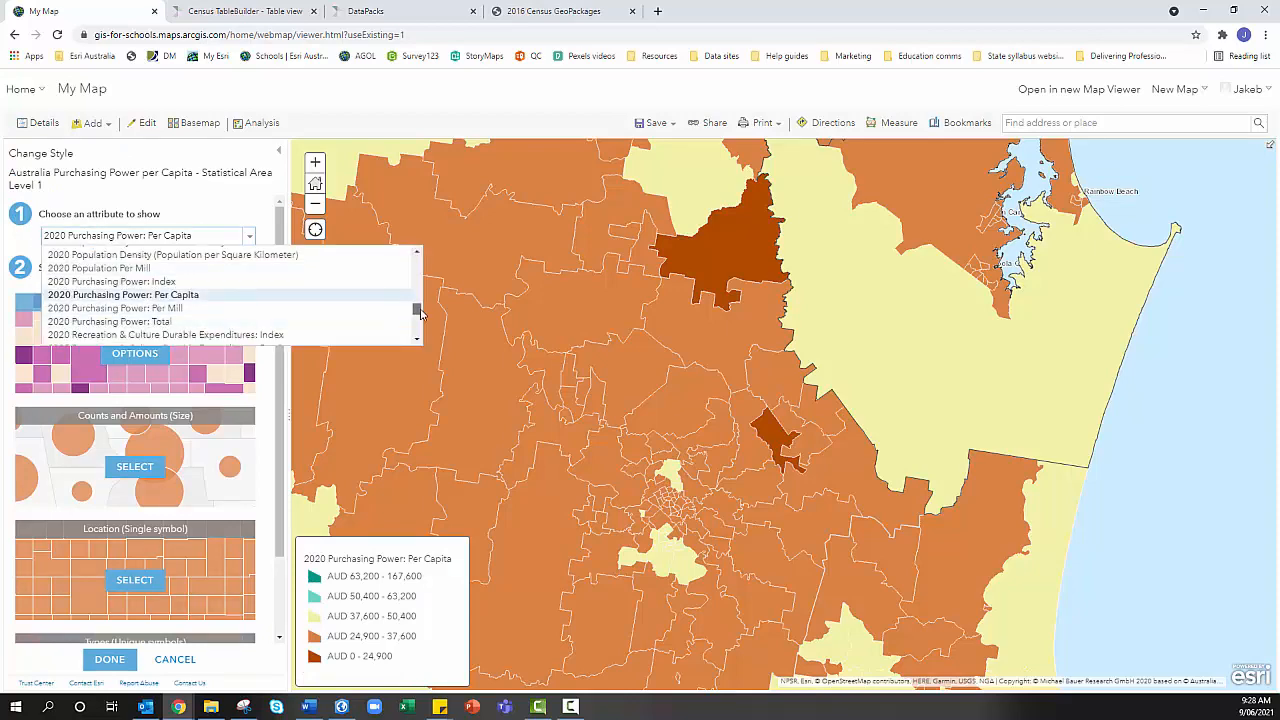
pyautogui.moveTo(417, 309); pyautogui.dragTo(417, 327)
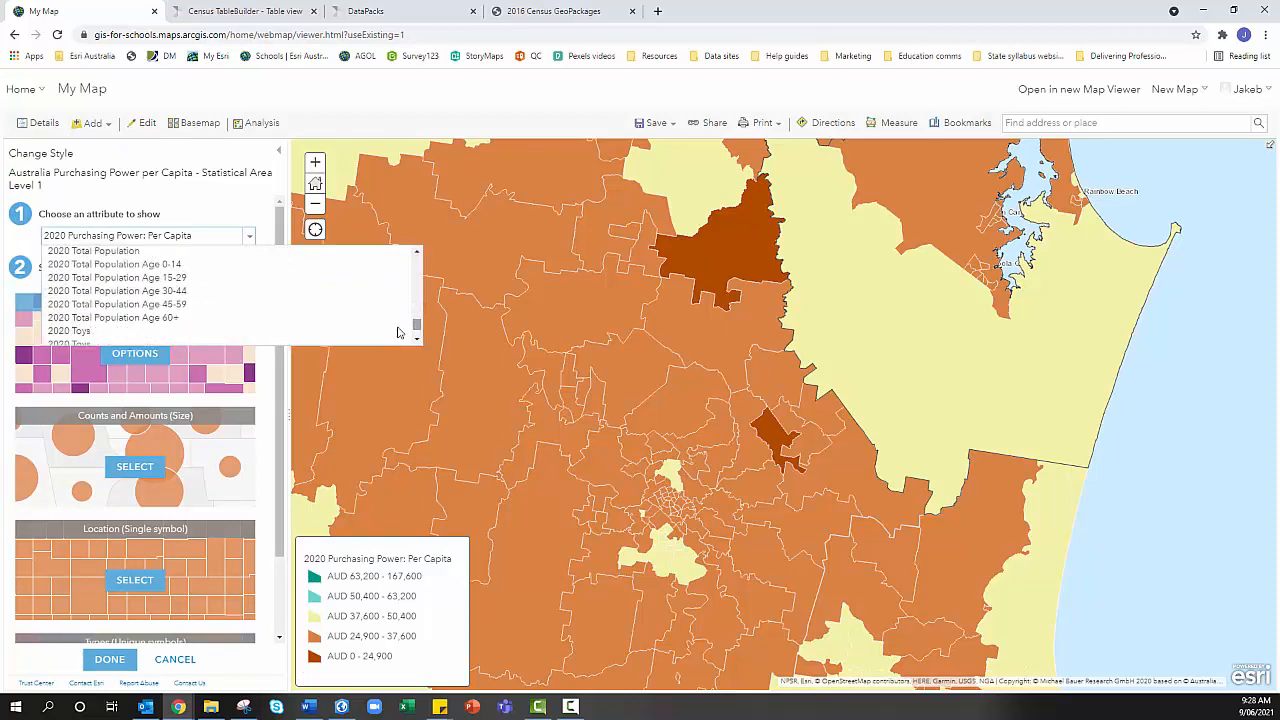
pyautogui.click(92, 317)
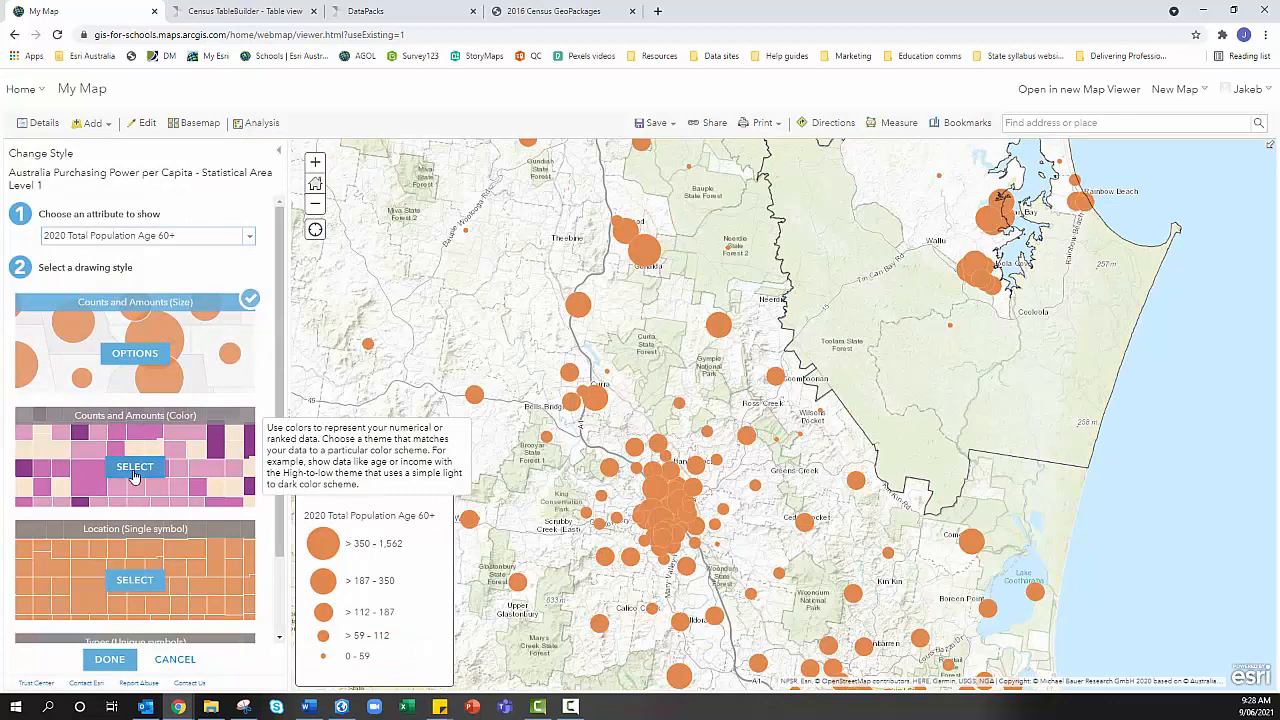
pyautogui.click(135, 467)
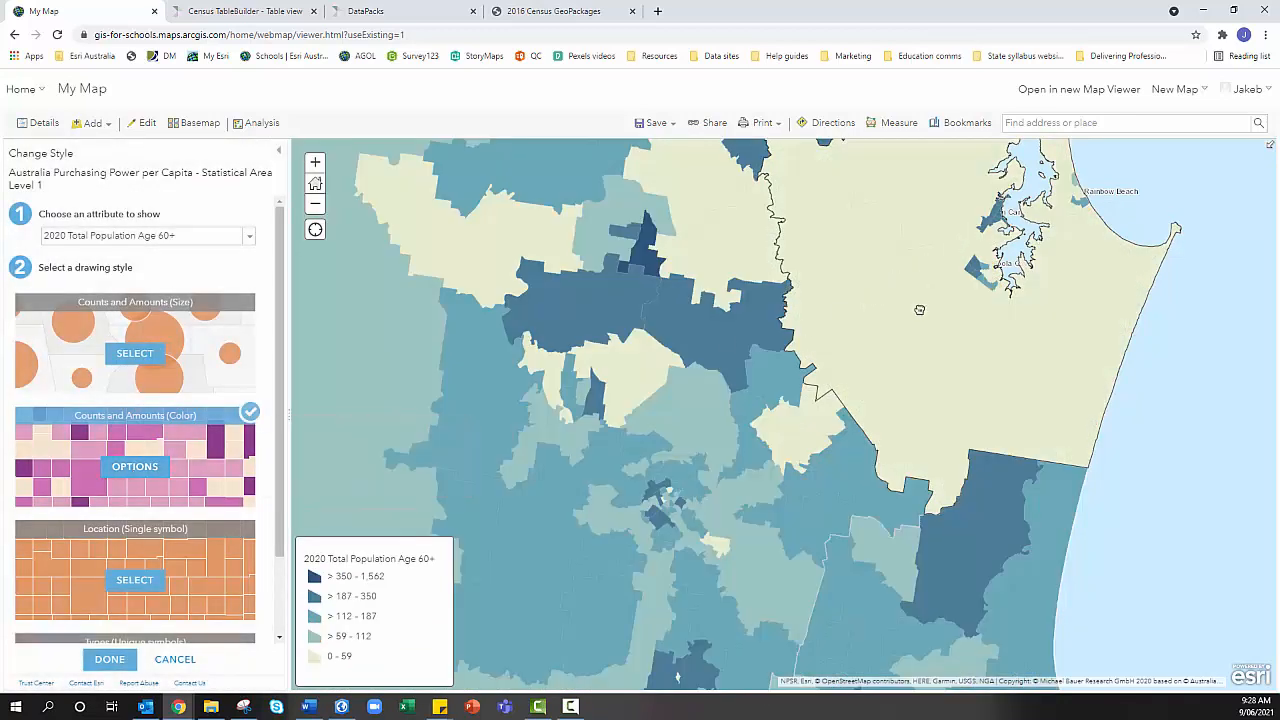
pyautogui.moveTo(919, 310); pyautogui.dragTo(913, 390)
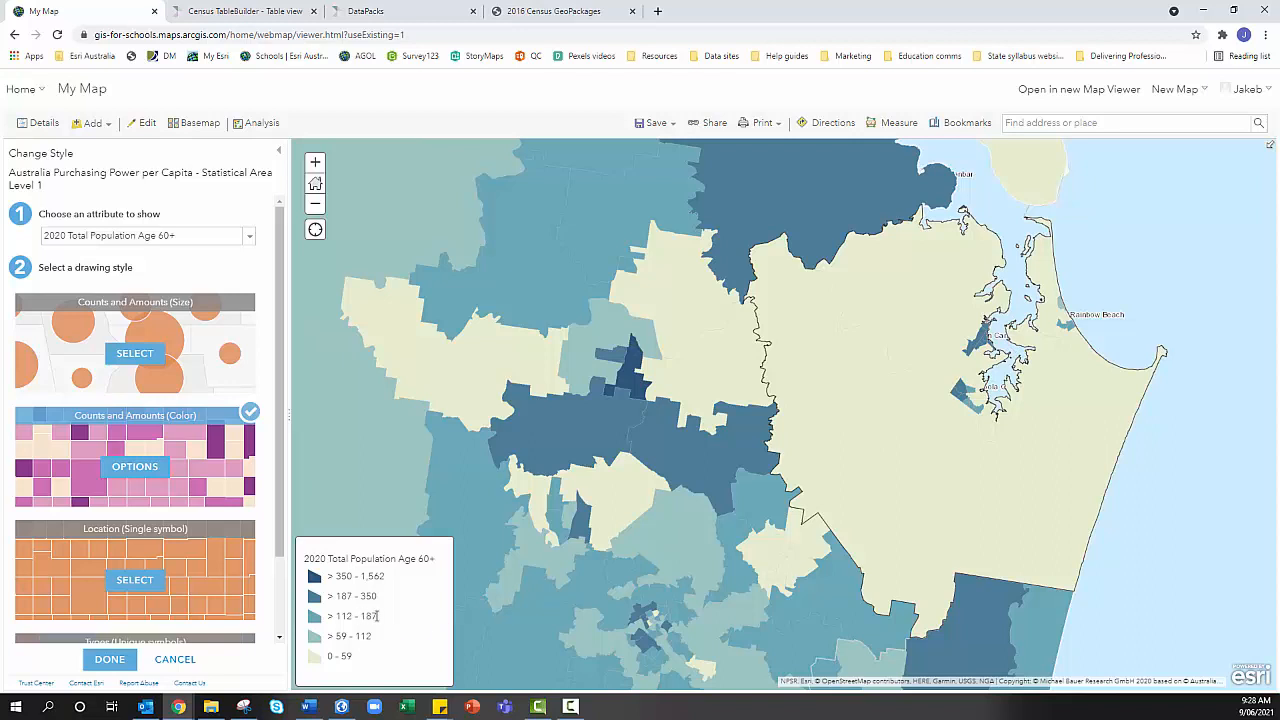
pyautogui.click(112, 659)
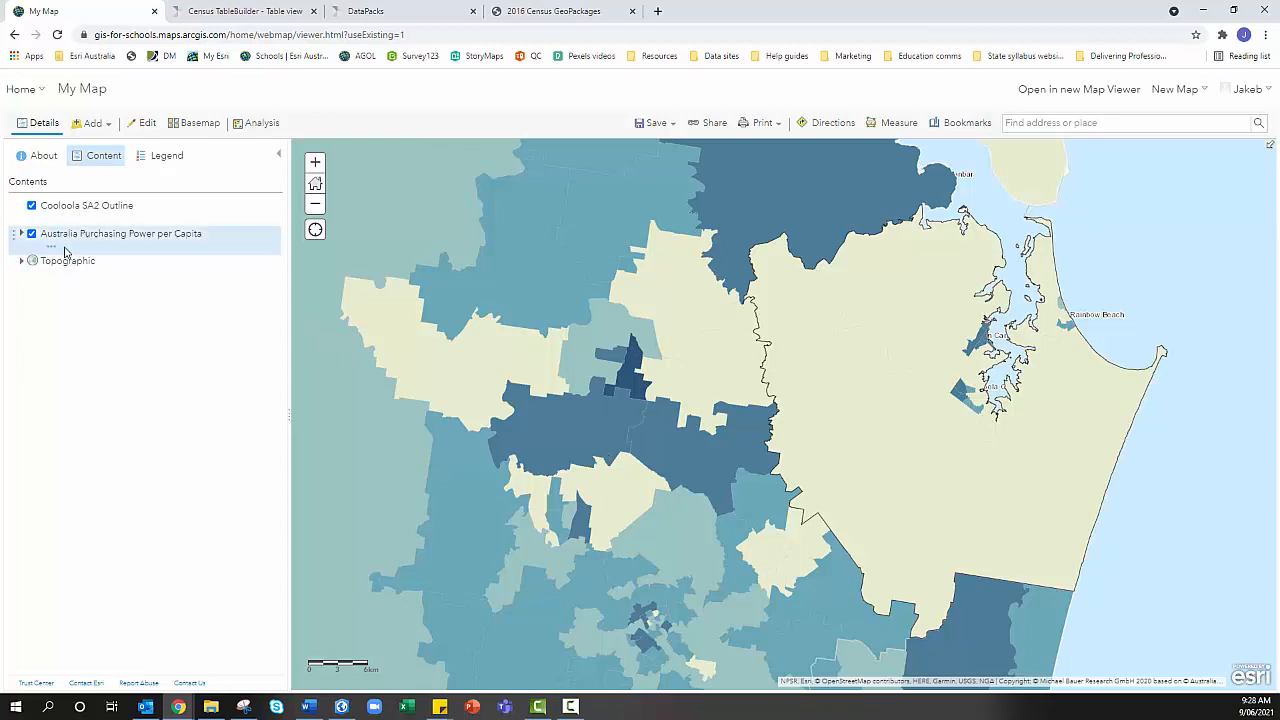
# Compare how the Statistical Area Level 2 and Level 1 sublayers display around Cooloola at different scales, and check their legend ranges.
pyautogui.click(22, 235)
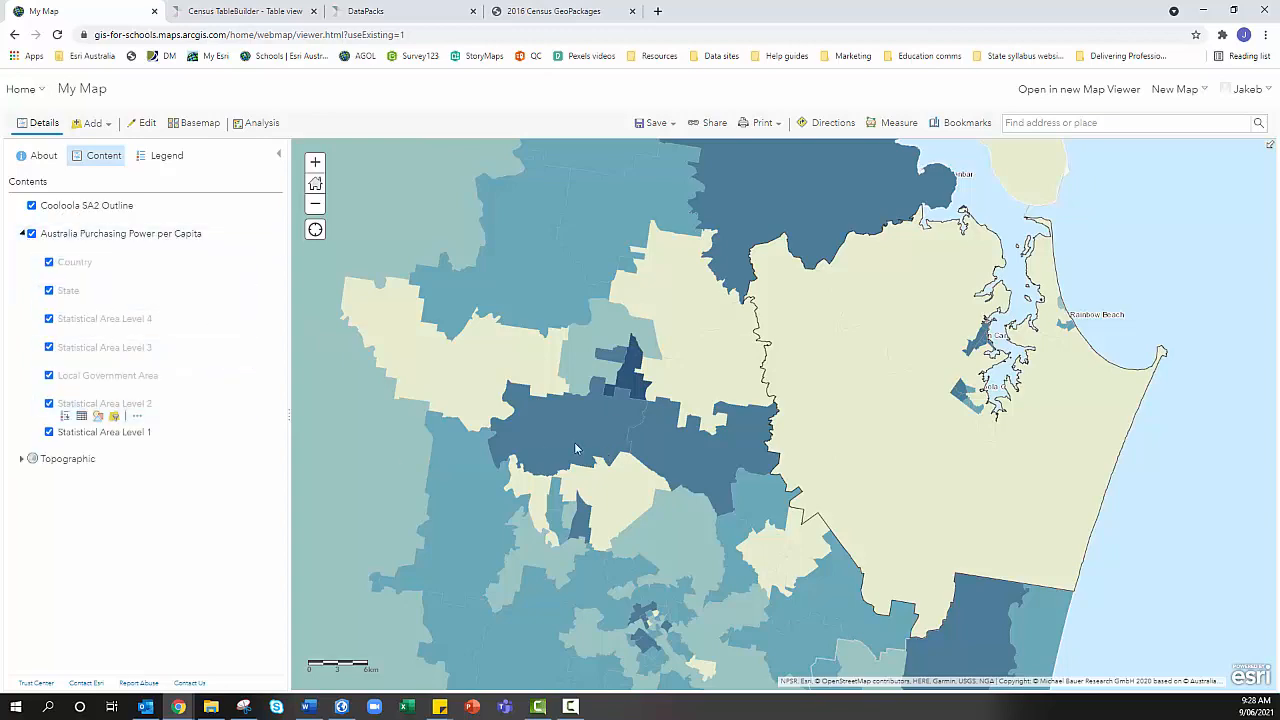
pyautogui.scroll(-1, 625, 409)
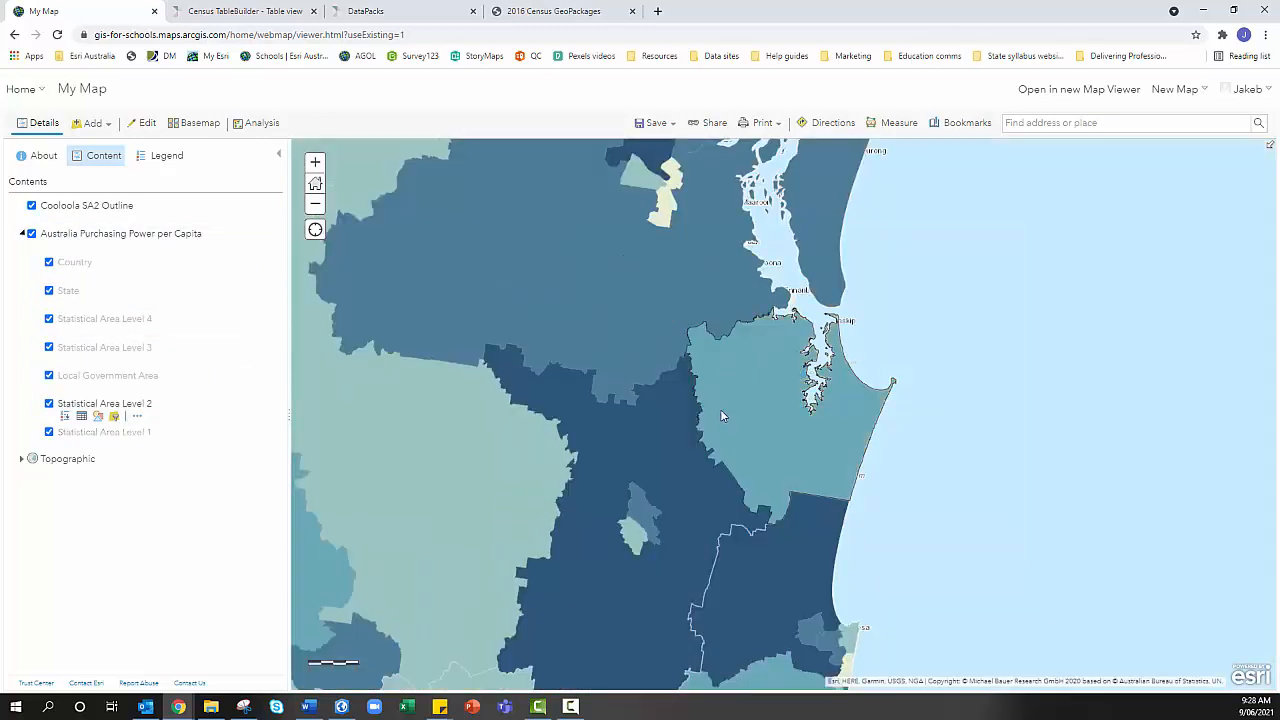
pyautogui.scroll(1, 726, 416)
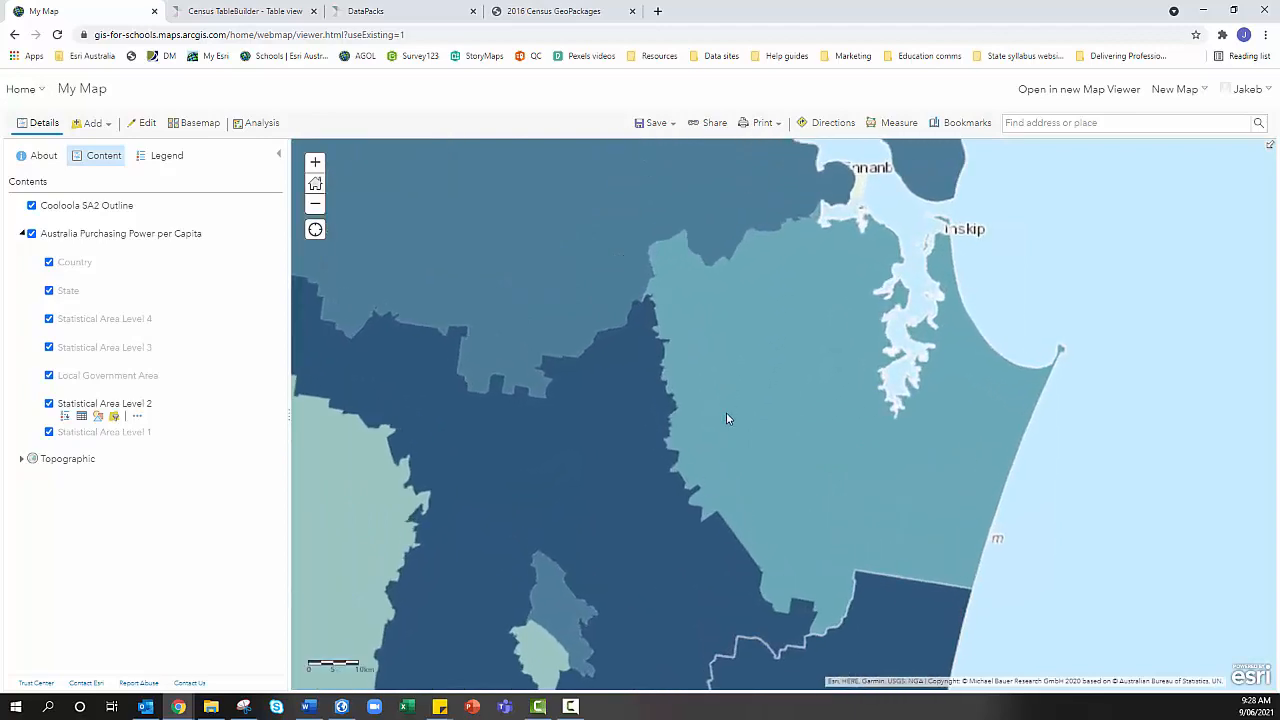
pyautogui.scroll(-1, 726, 412)
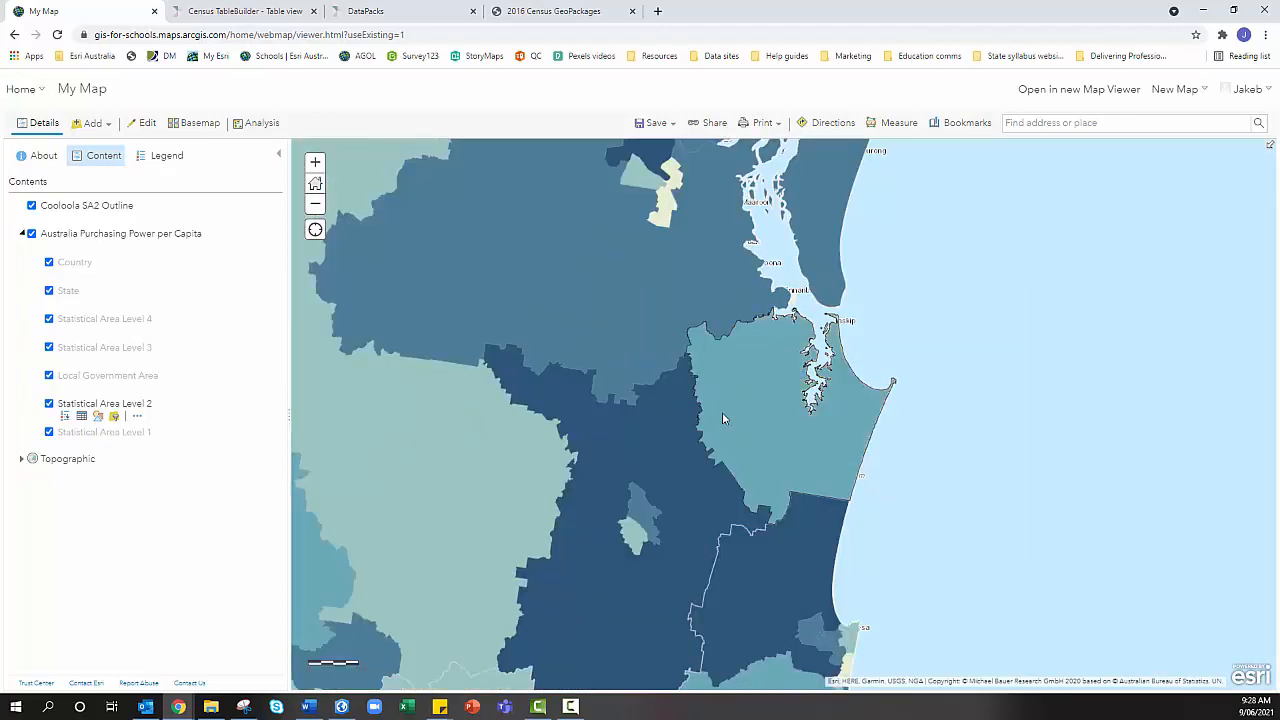
pyautogui.click(168, 156)
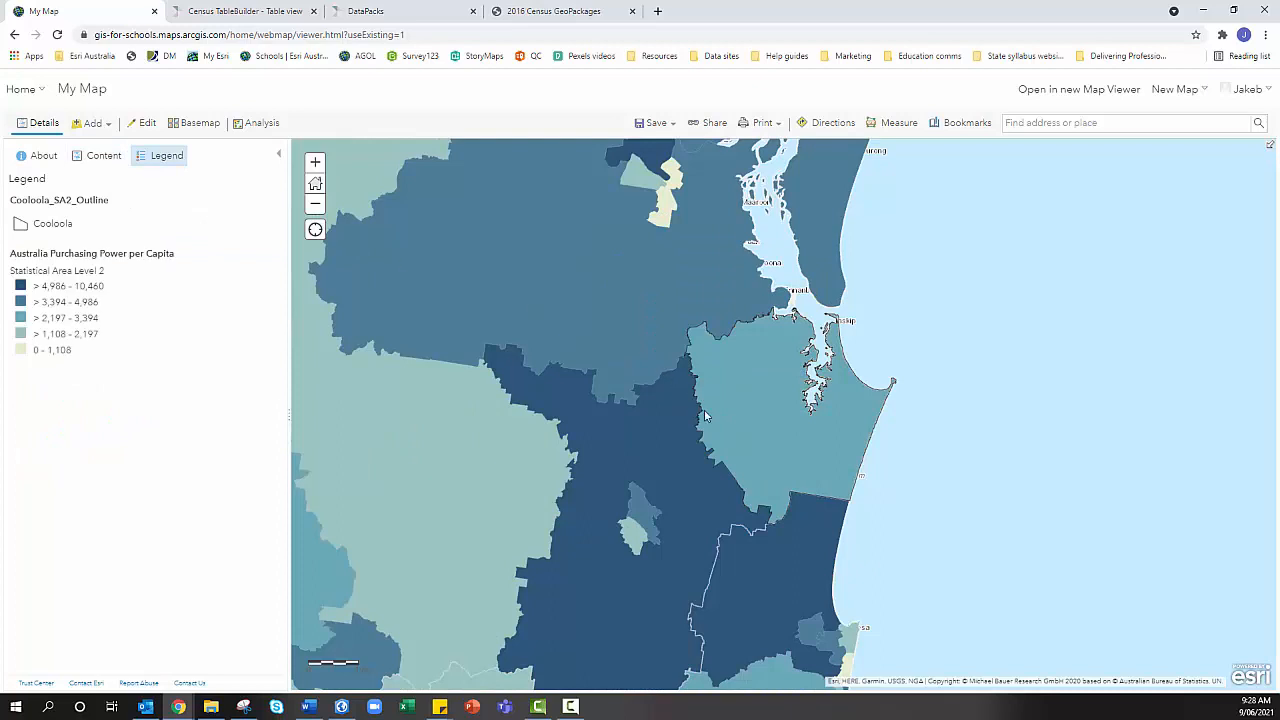
pyautogui.scroll(1, 800, 458)
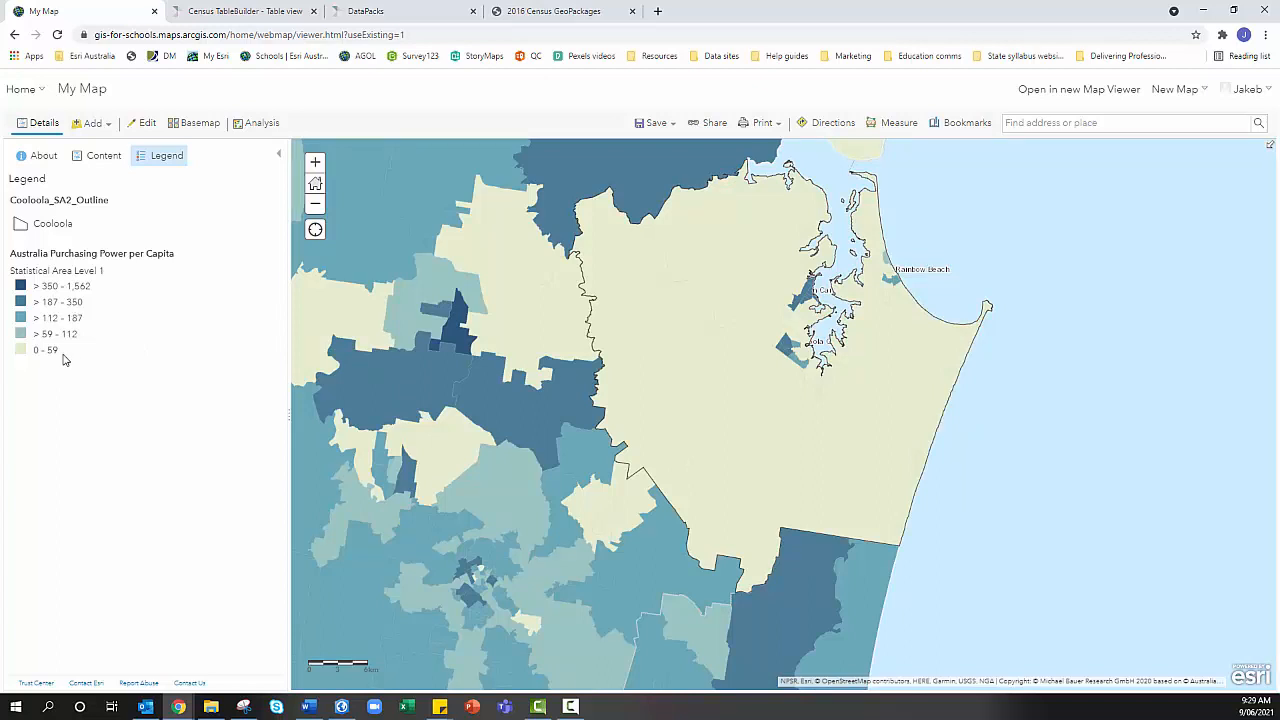
# Reopen the ArcGIS Online layer search and browse the "australia demographic" results as far as Australia Population 65 and Over.
pyautogui.click(76, 160)
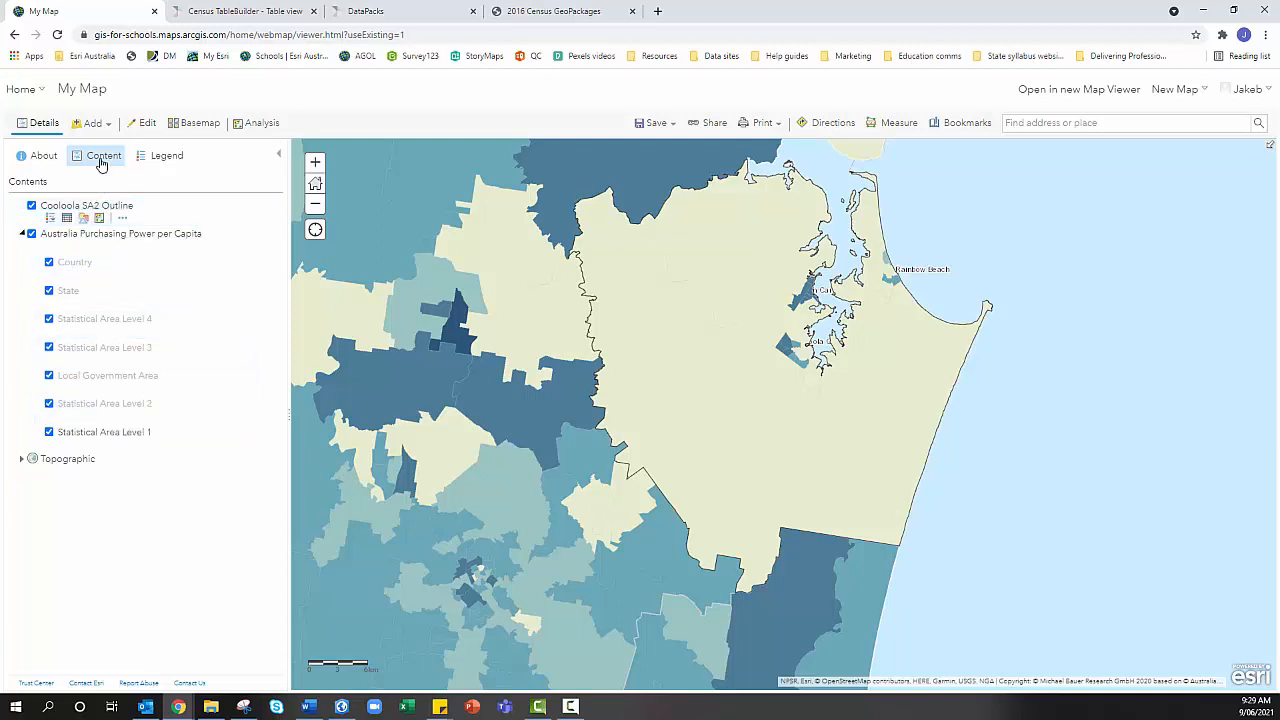
pyautogui.click(104, 126)
pyautogui.click(104, 147)
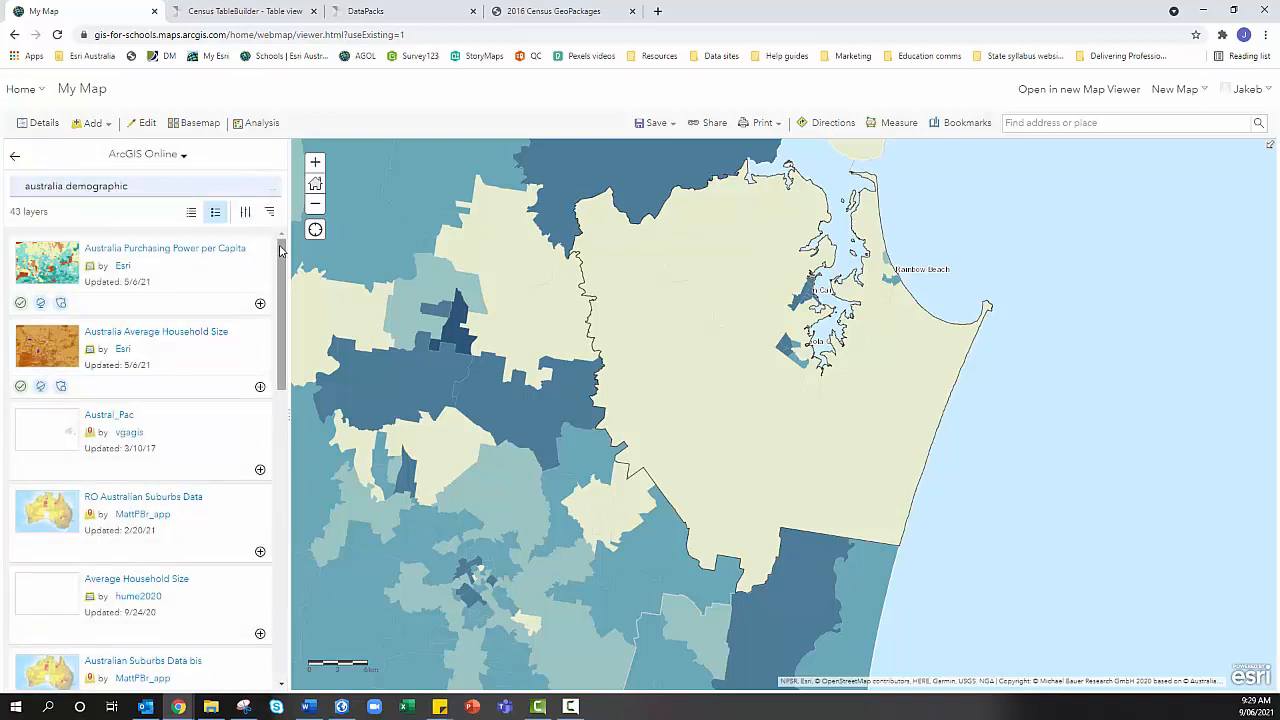
pyautogui.moveTo(280, 254); pyautogui.dragTo(278, 516)
pyautogui.scroll(-3, 197, 498)
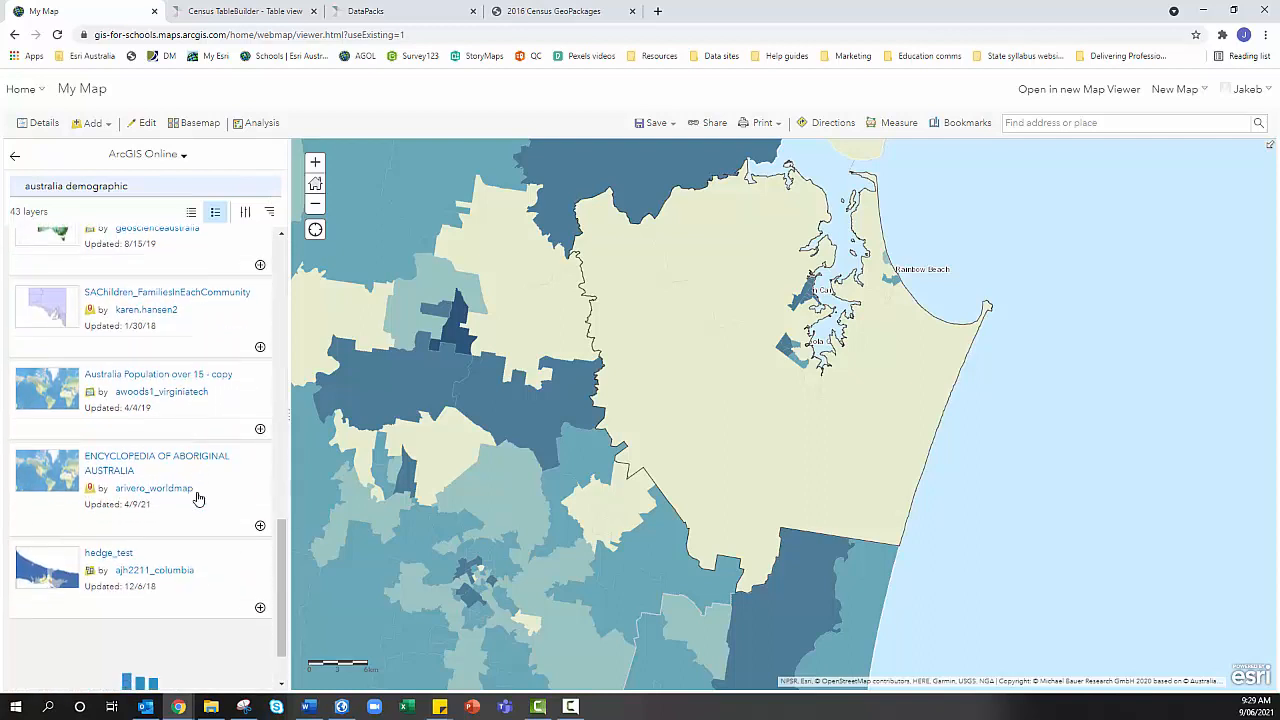
pyautogui.scroll(-5, 197, 498)
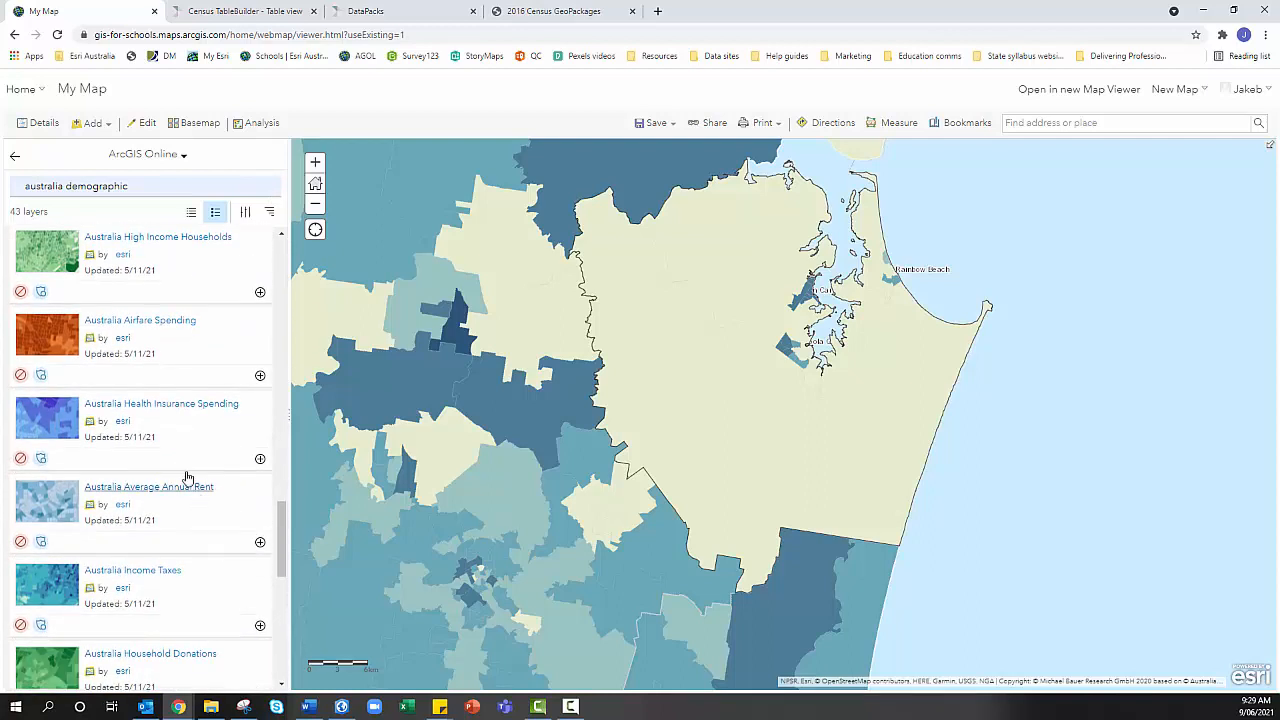
pyautogui.scroll(1, 110, 335)
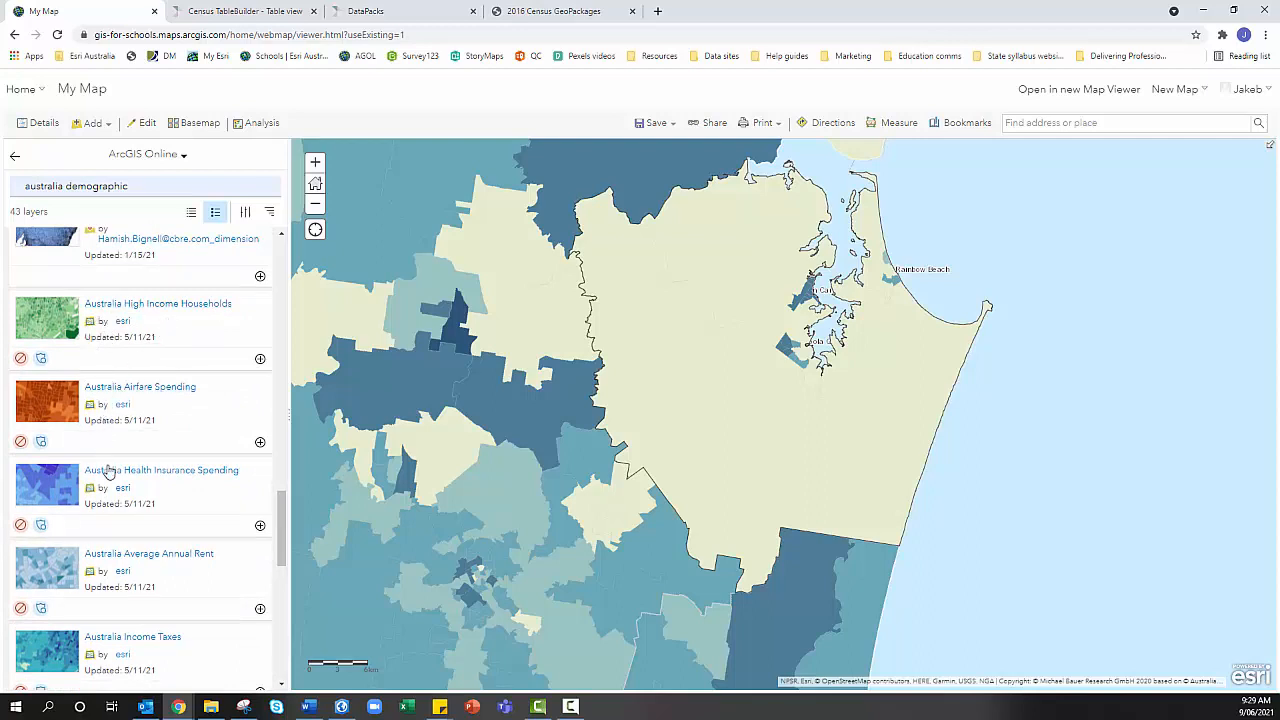
pyautogui.scroll(-2, 111, 482)
pyautogui.scroll(-1, 111, 482)
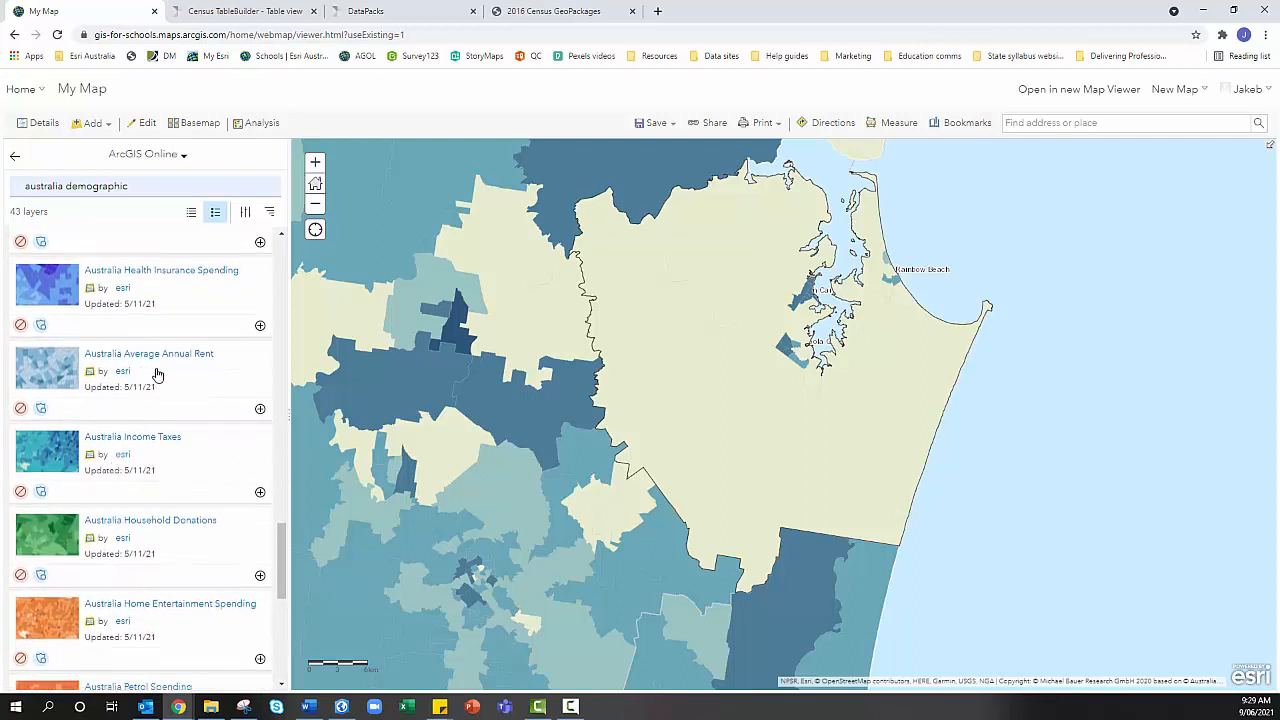
pyautogui.scroll(-2, 166, 378)
pyautogui.scroll(-7, 166, 378)
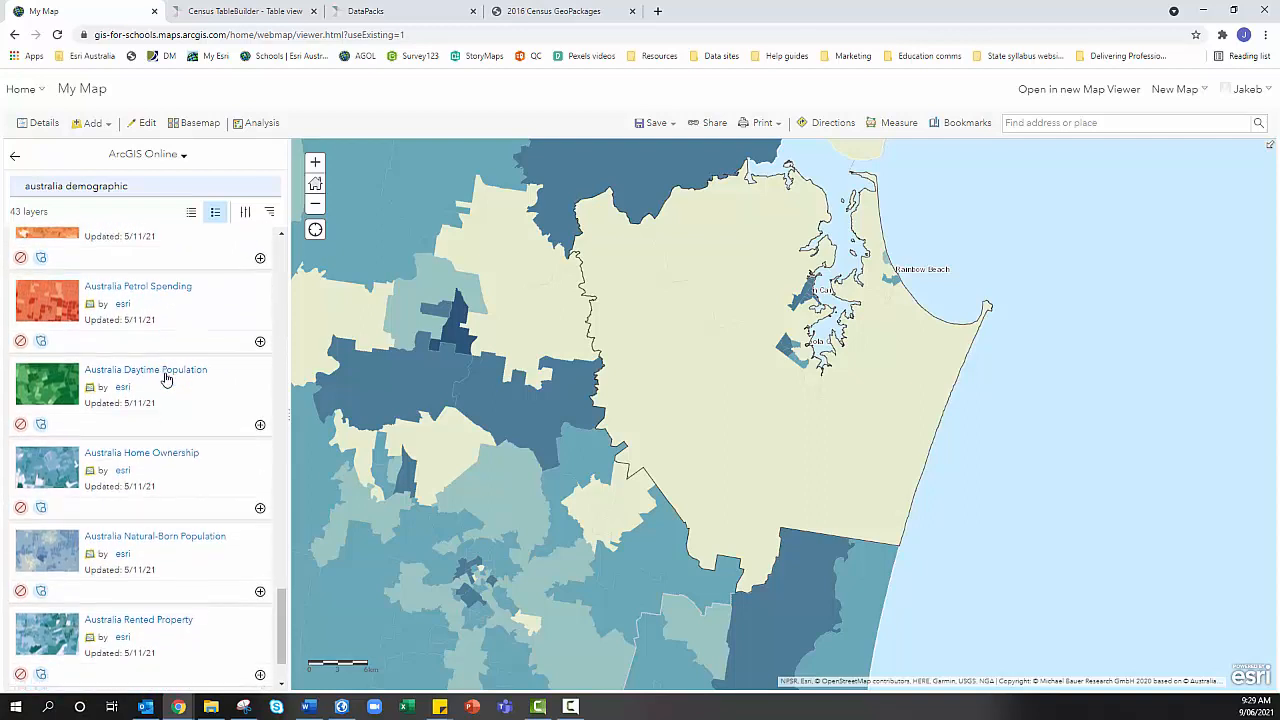
pyautogui.scroll(-1, 166, 485)
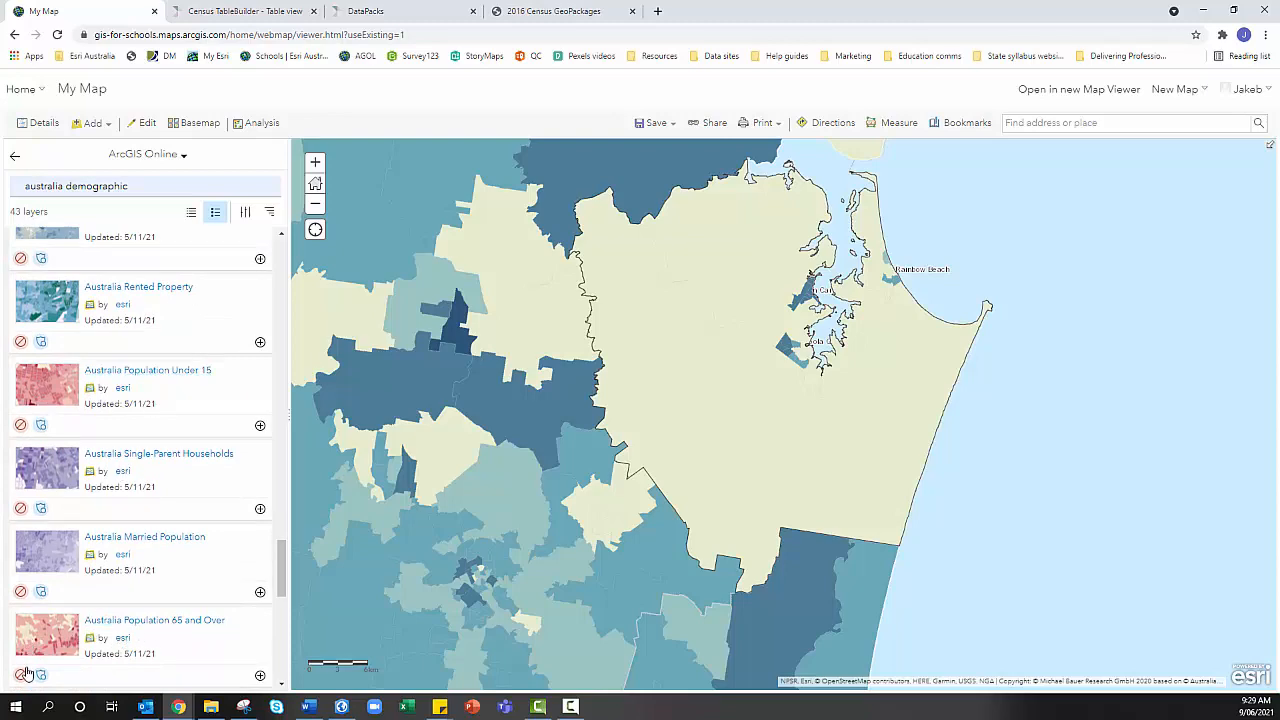
# Examine the Australia Population 65 and Over layer's status and the Important Note in its description, and return to the first search results.
pyautogui.click(170, 620)
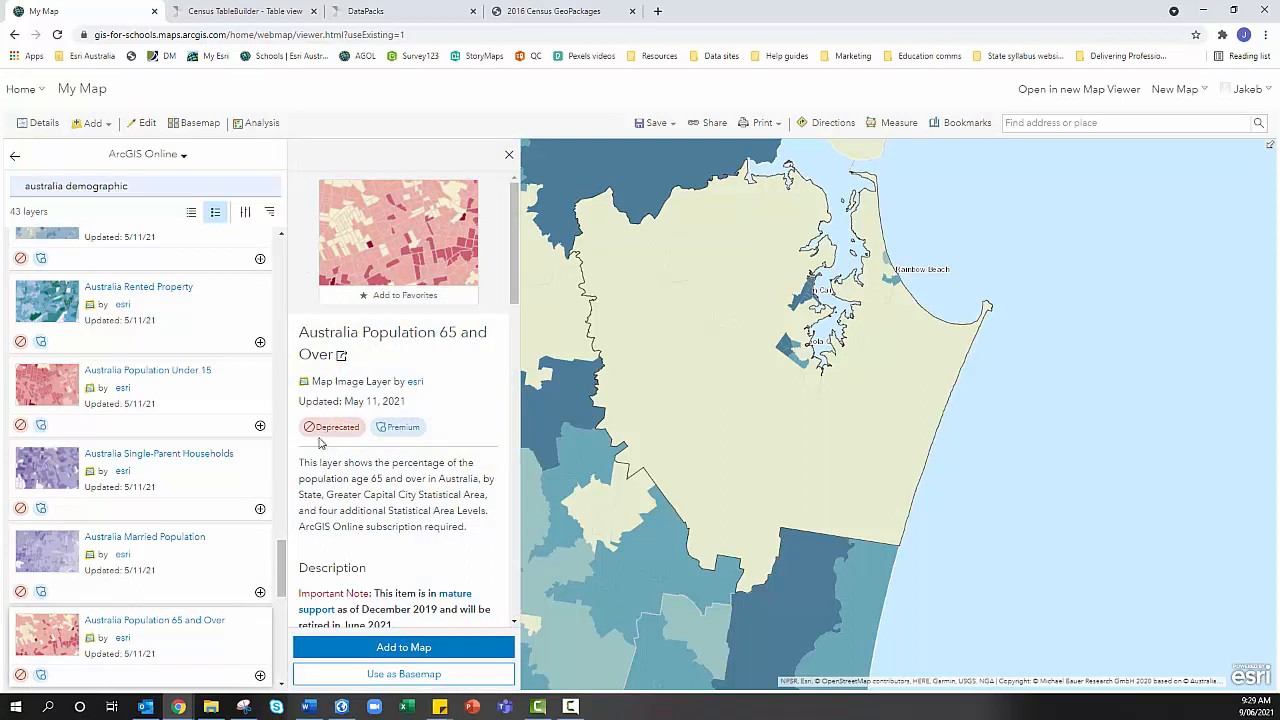
pyautogui.scroll(-1, 345, 485)
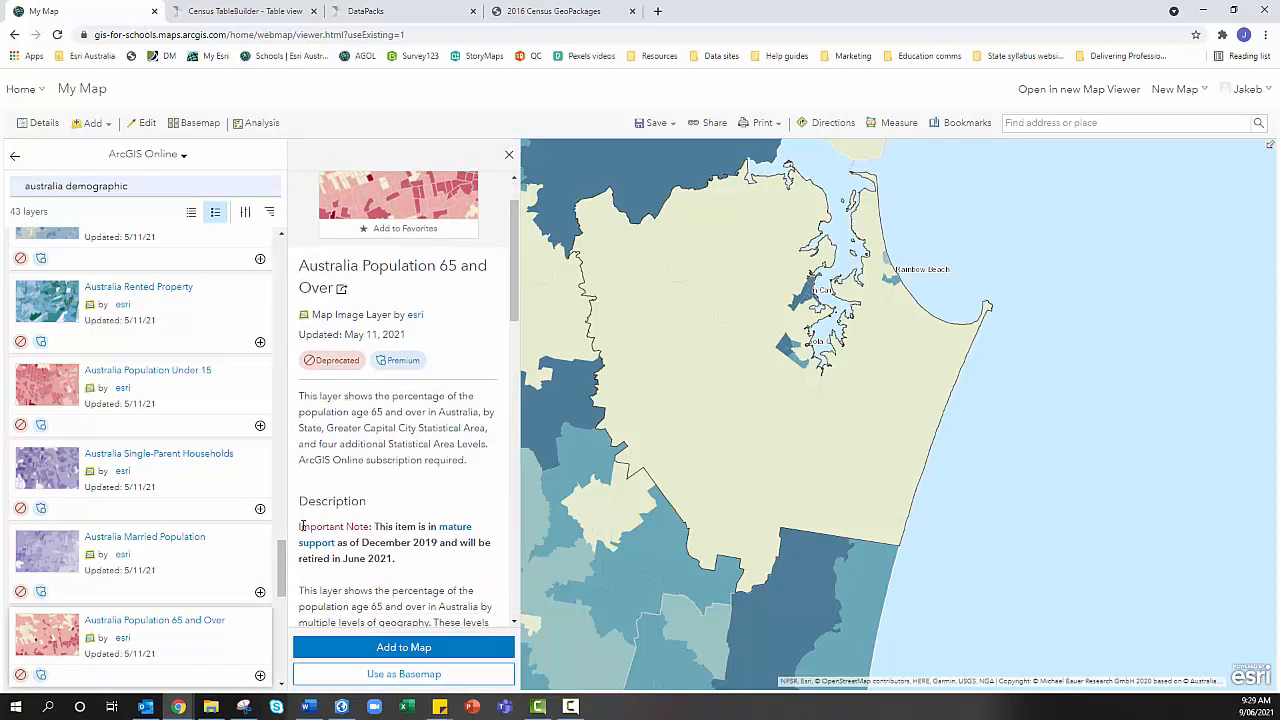
pyautogui.moveTo(300, 526); pyautogui.dragTo(369, 527)
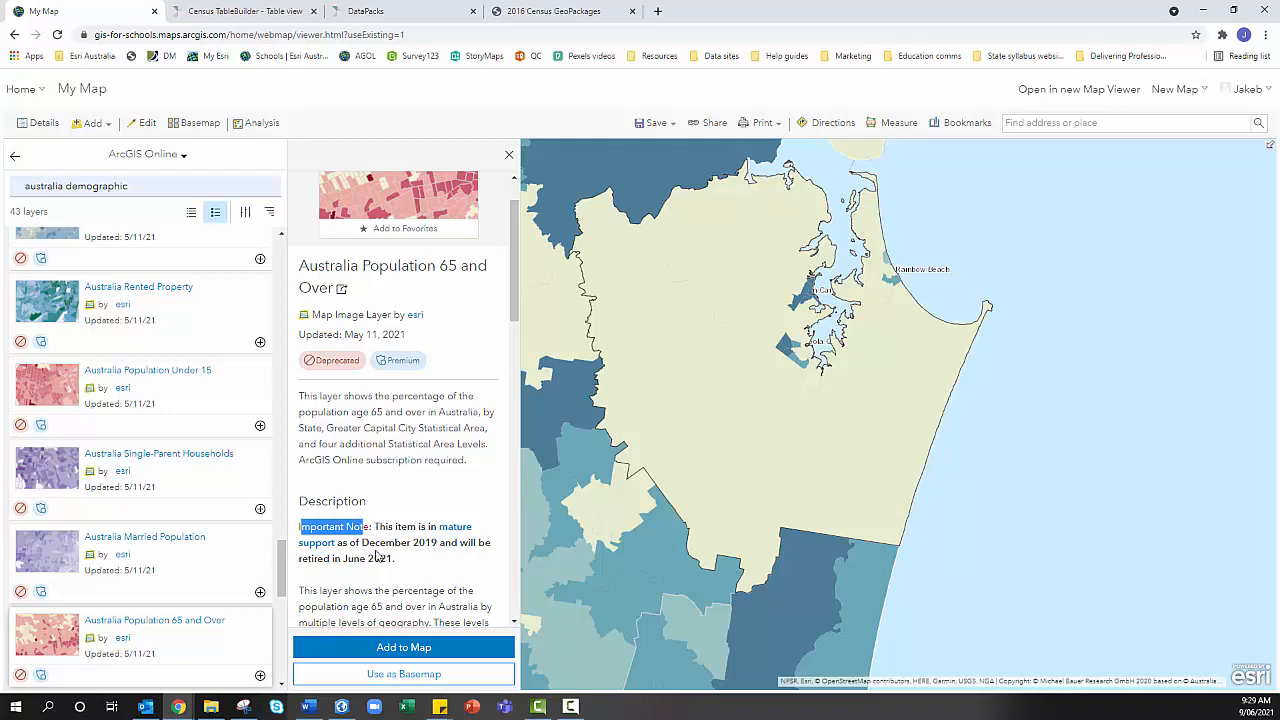
pyautogui.moveTo(392, 560); pyautogui.dragTo(352, 559)
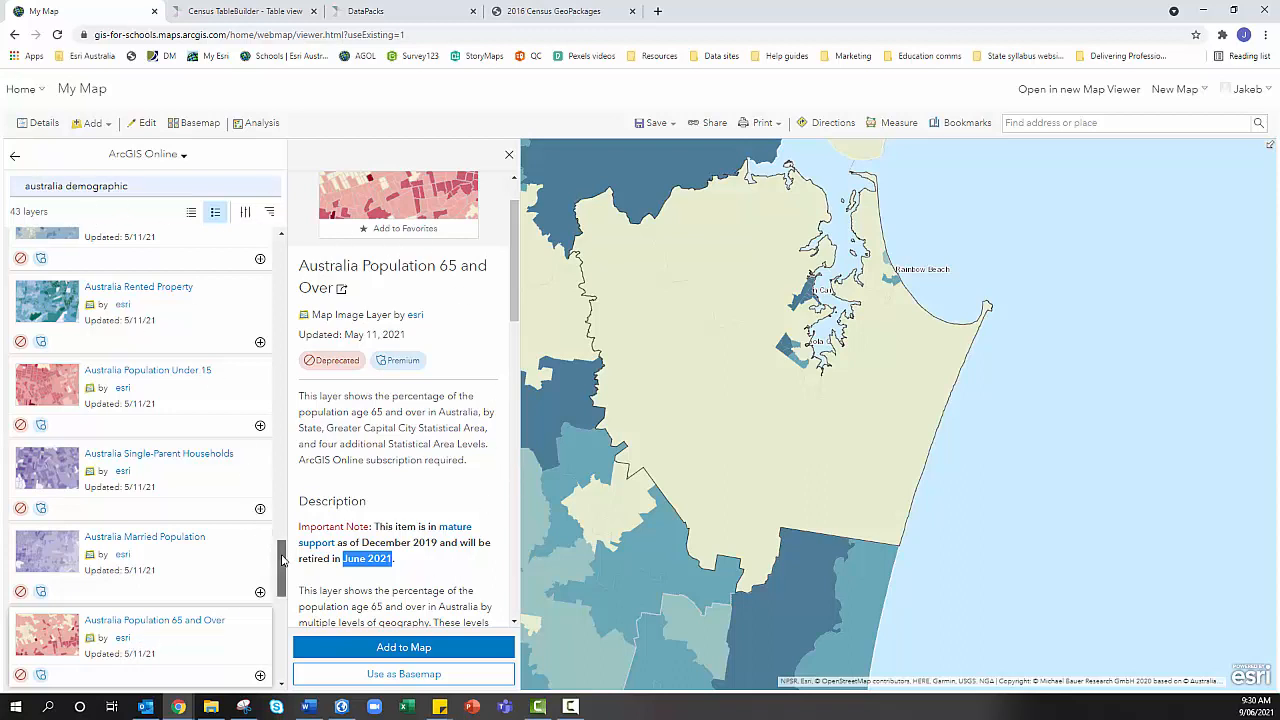
pyautogui.moveTo(283, 570); pyautogui.dragTo(295, 245)
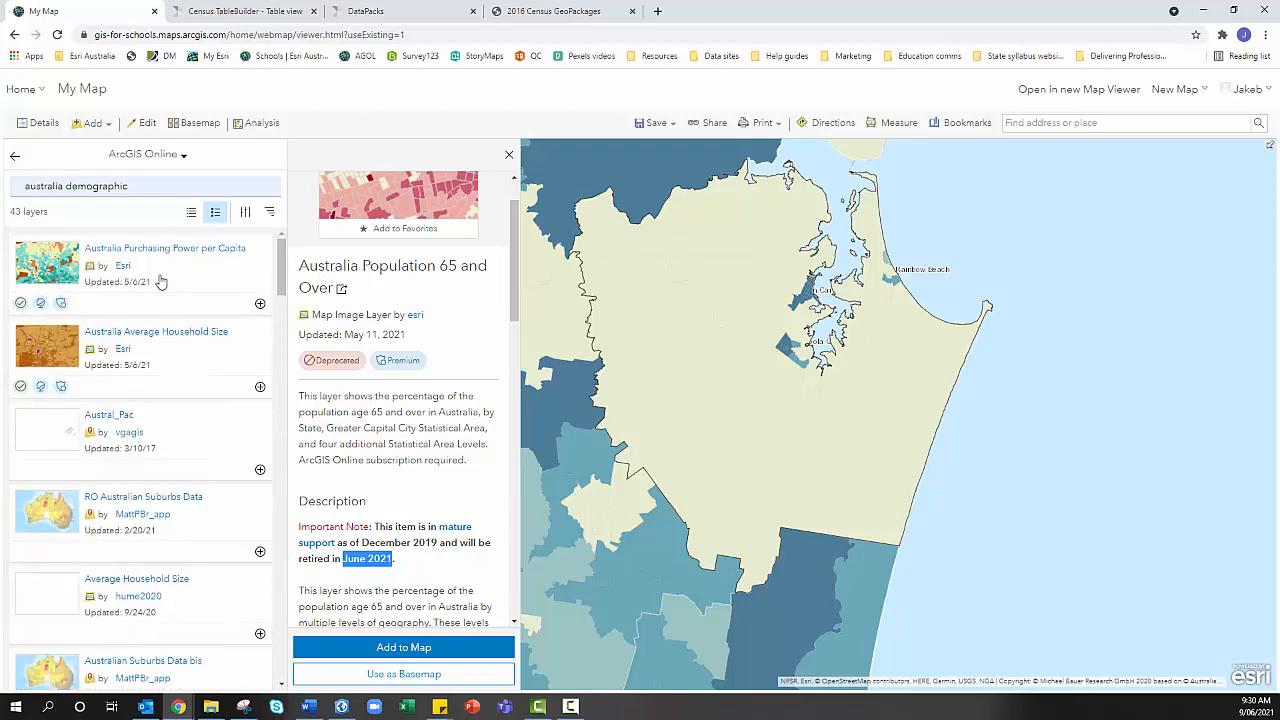